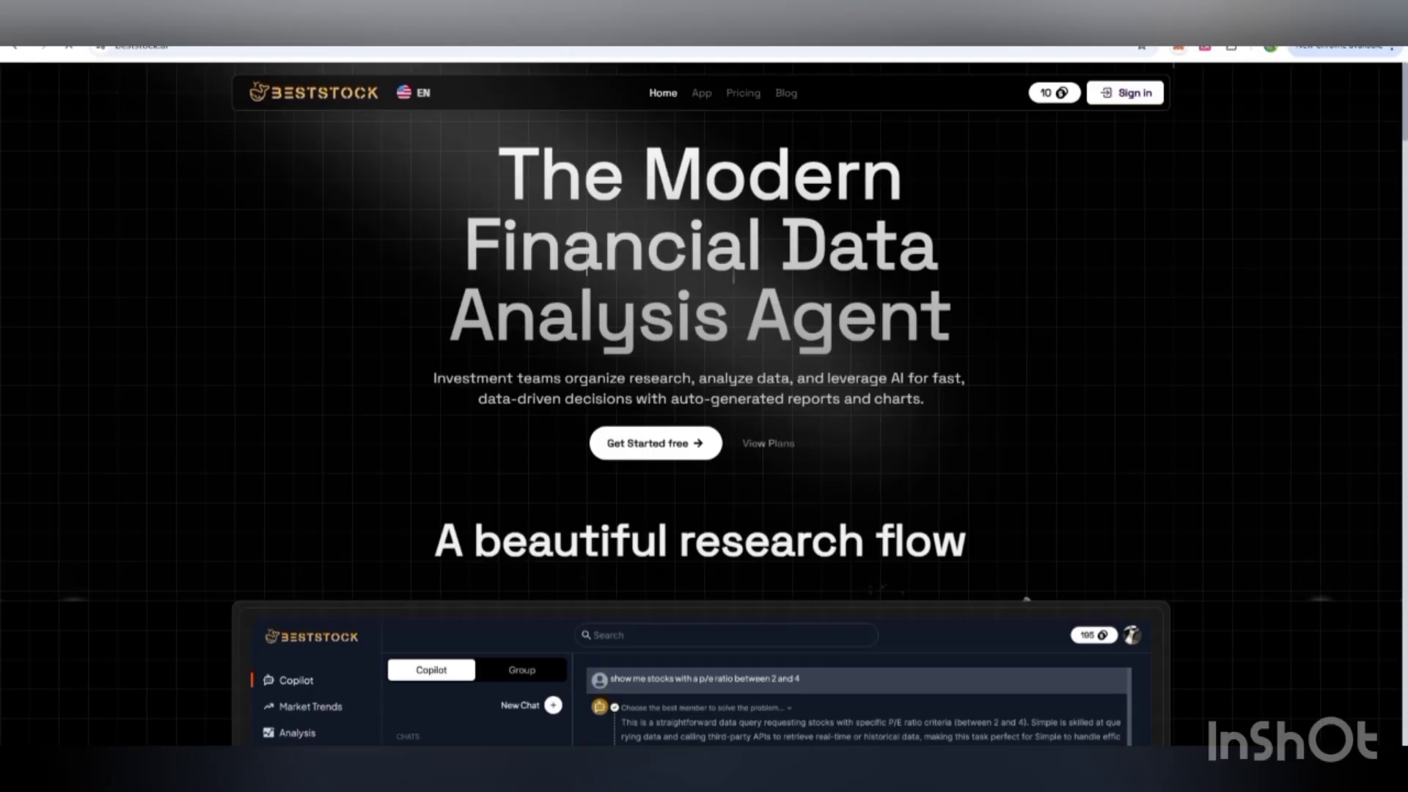
Scroll past the hero and research-flow preview to the AI-Powered Financial Analysis section.
scroll(587, 402, down, 1)
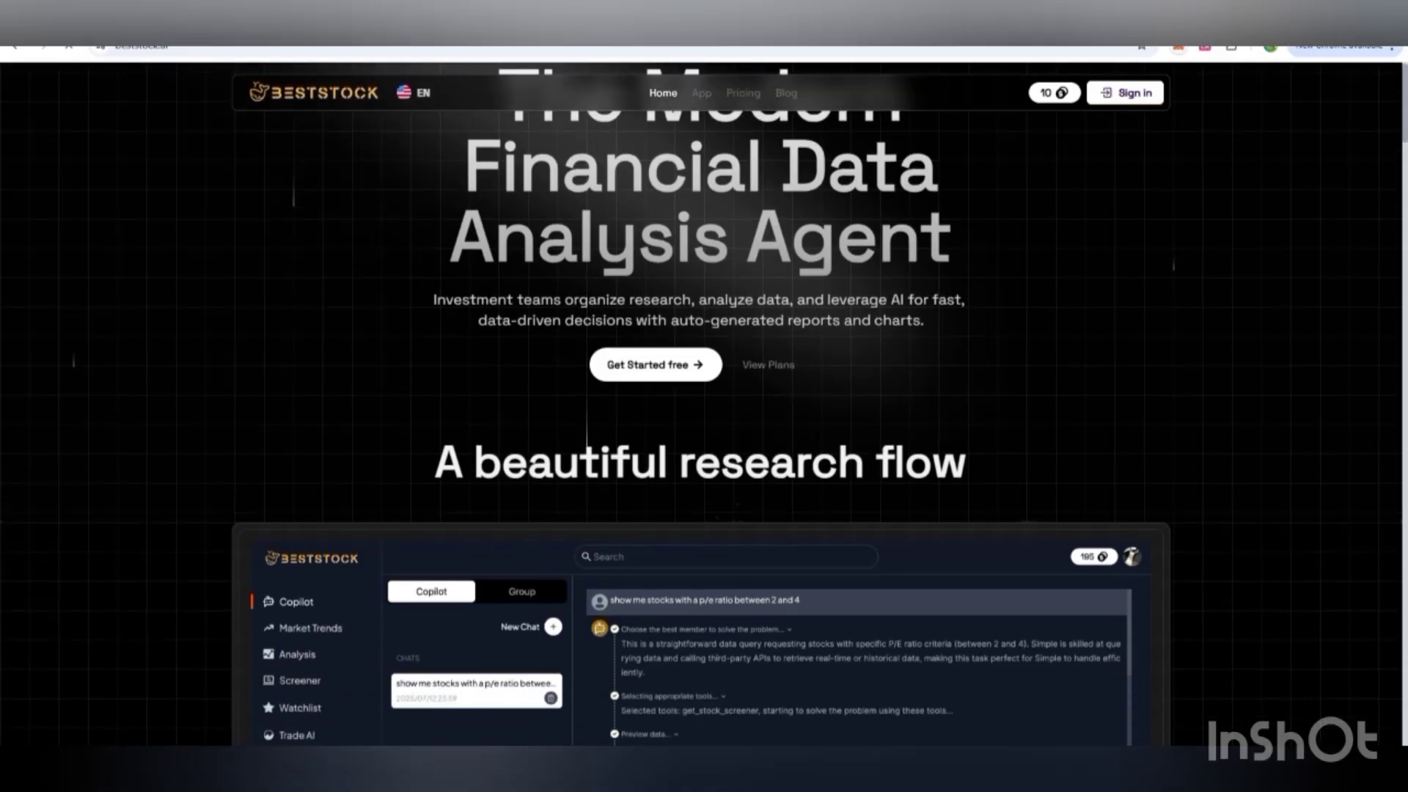
scroll(586, 402, down, 1)
scroll(587, 293, down, 2)
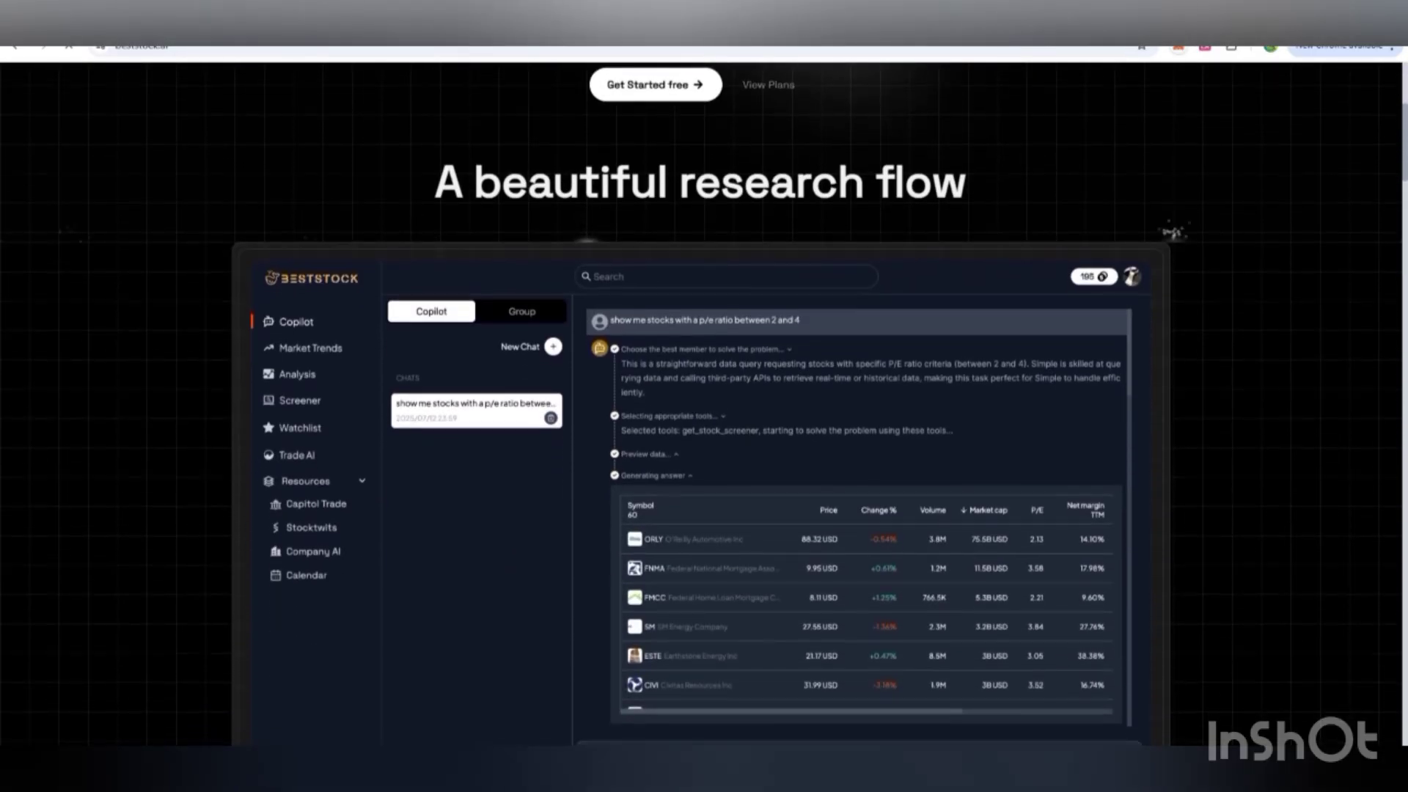
scroll(701, 425, down, 2)
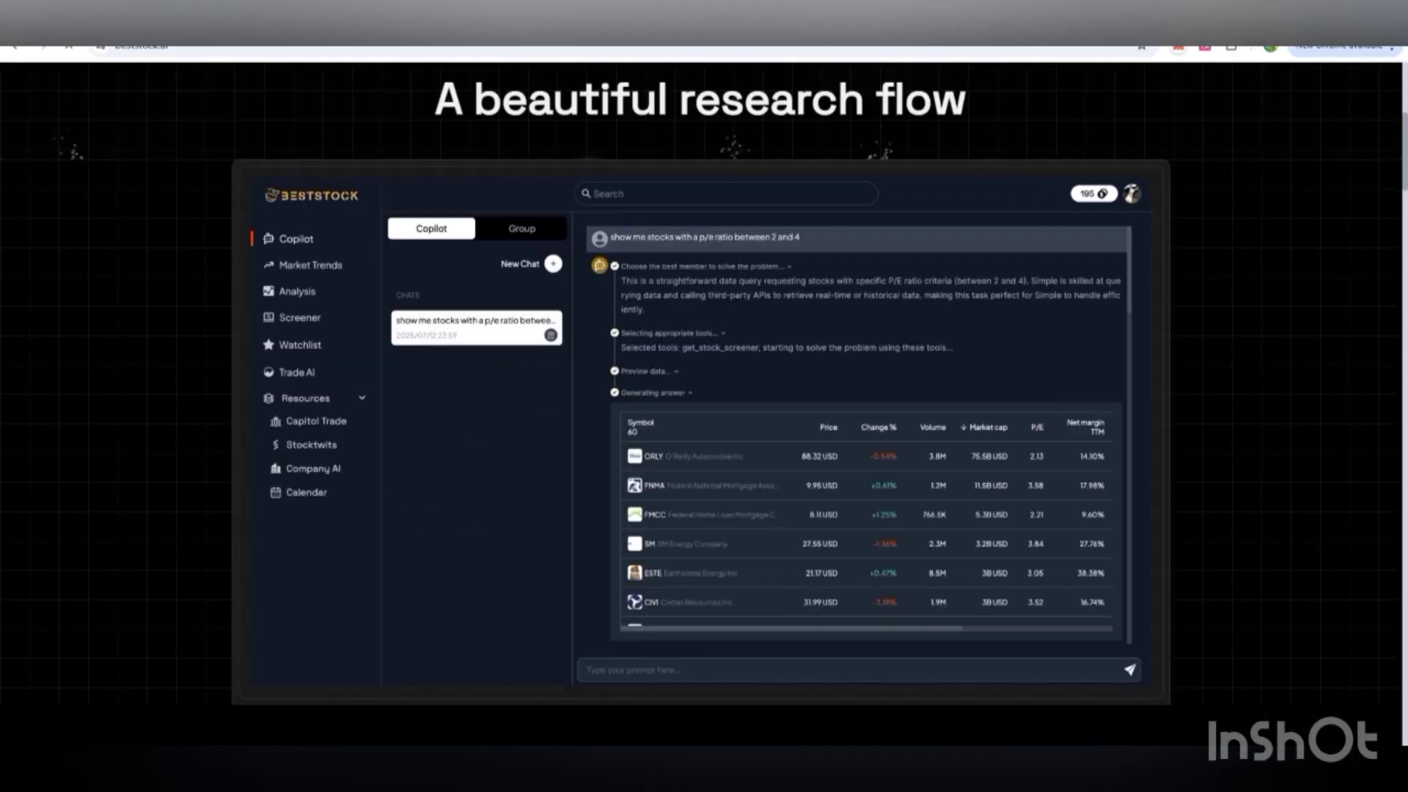
Scroll to Complete Corporate Financial Intelligence, with its Tesla earnings-call transcript and Ask AI demo.
scroll(704, 396, down, 5)
scroll(704, 397, down, 2)
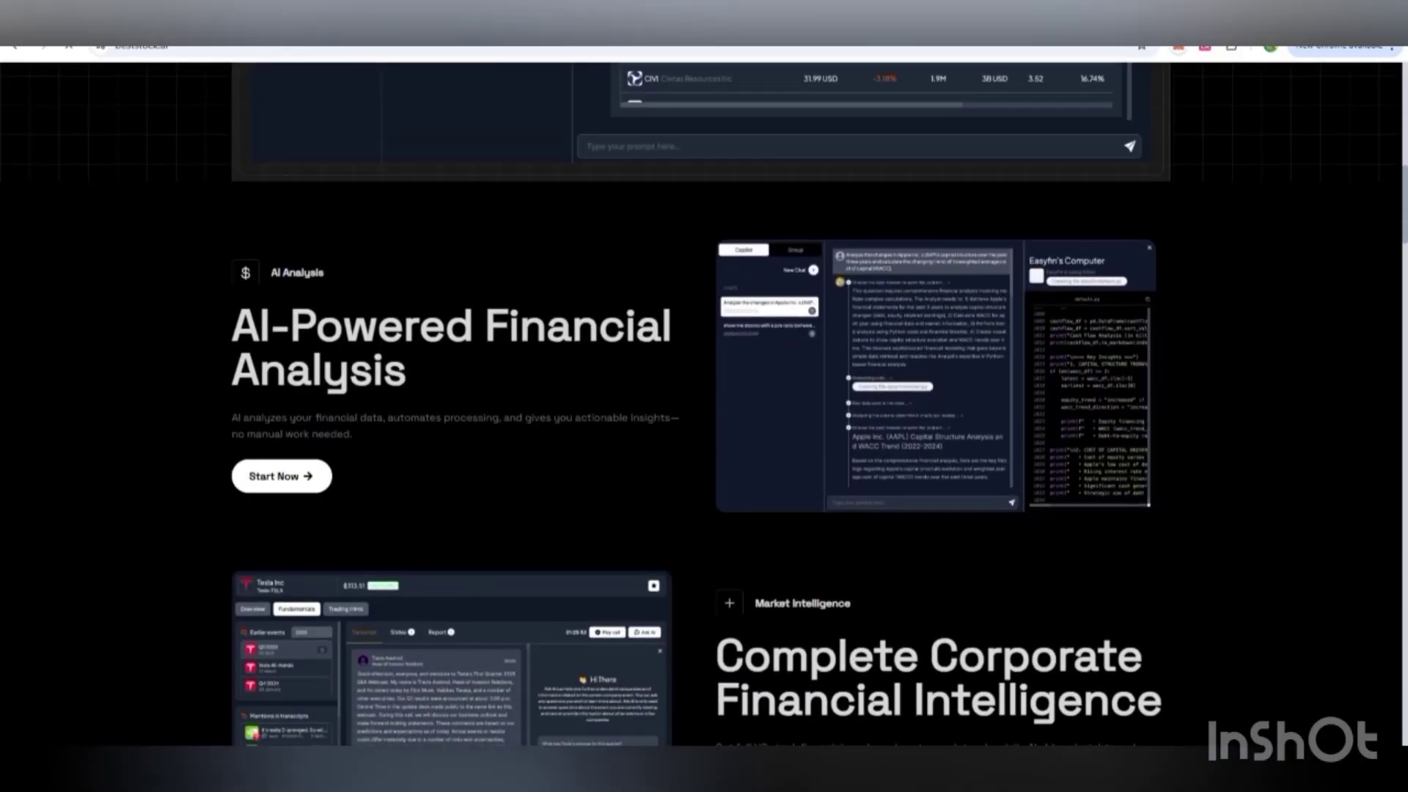
scroll(704, 396, down, 2)
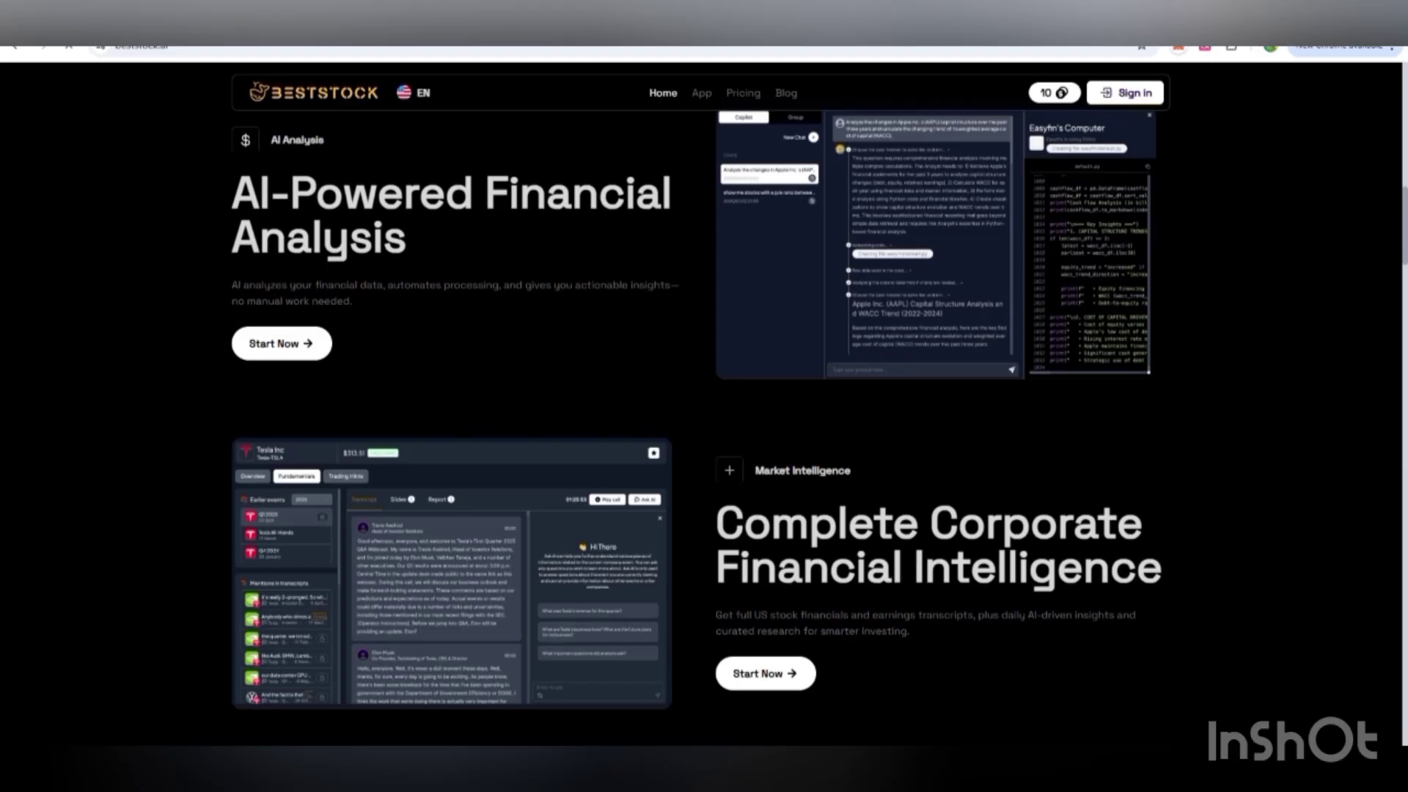
scroll(704, 396, down, 3)
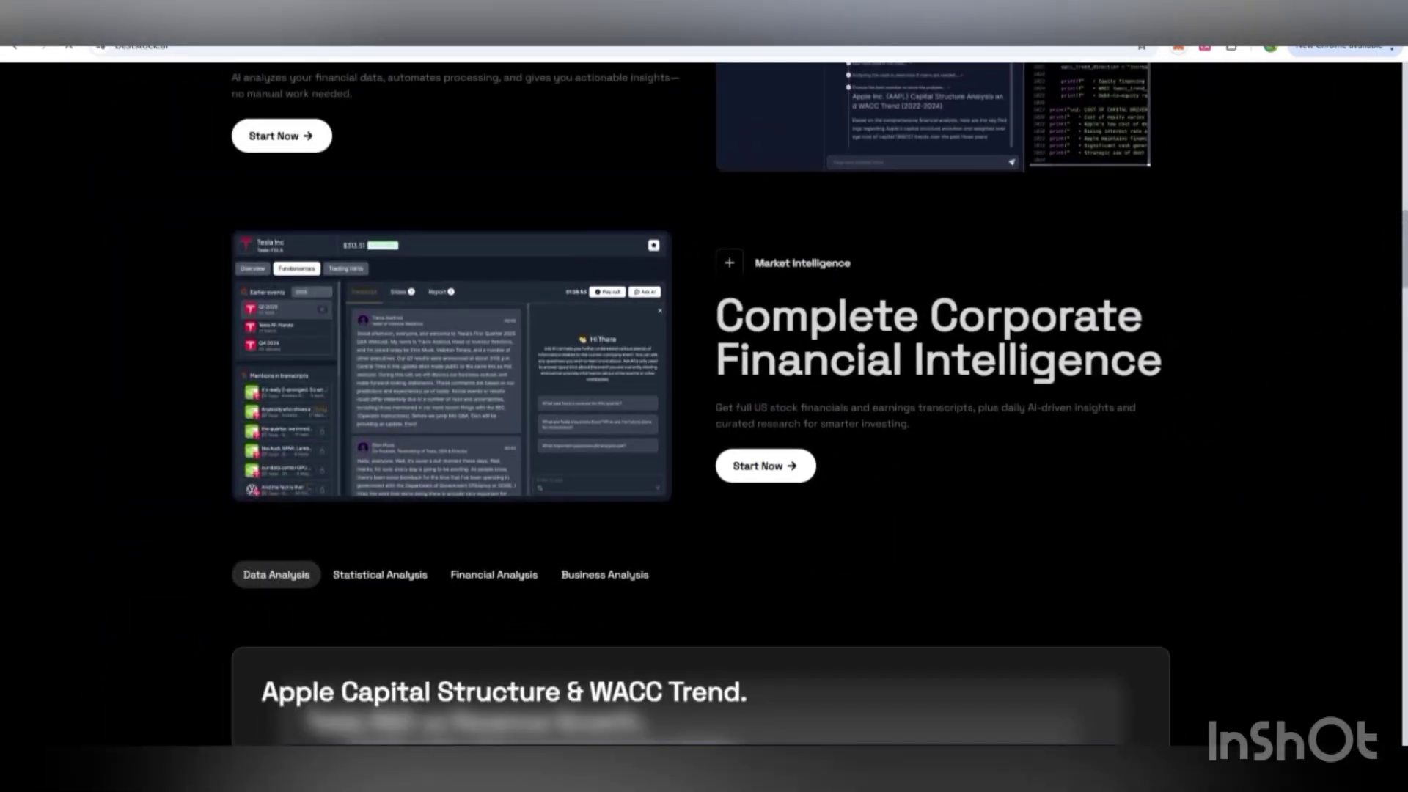
Scroll through the Apple Capital Structure & WACC demo and the Ticker Explorer.
scroll(700, 426, down, 2)
scroll(701, 426, down, 4)
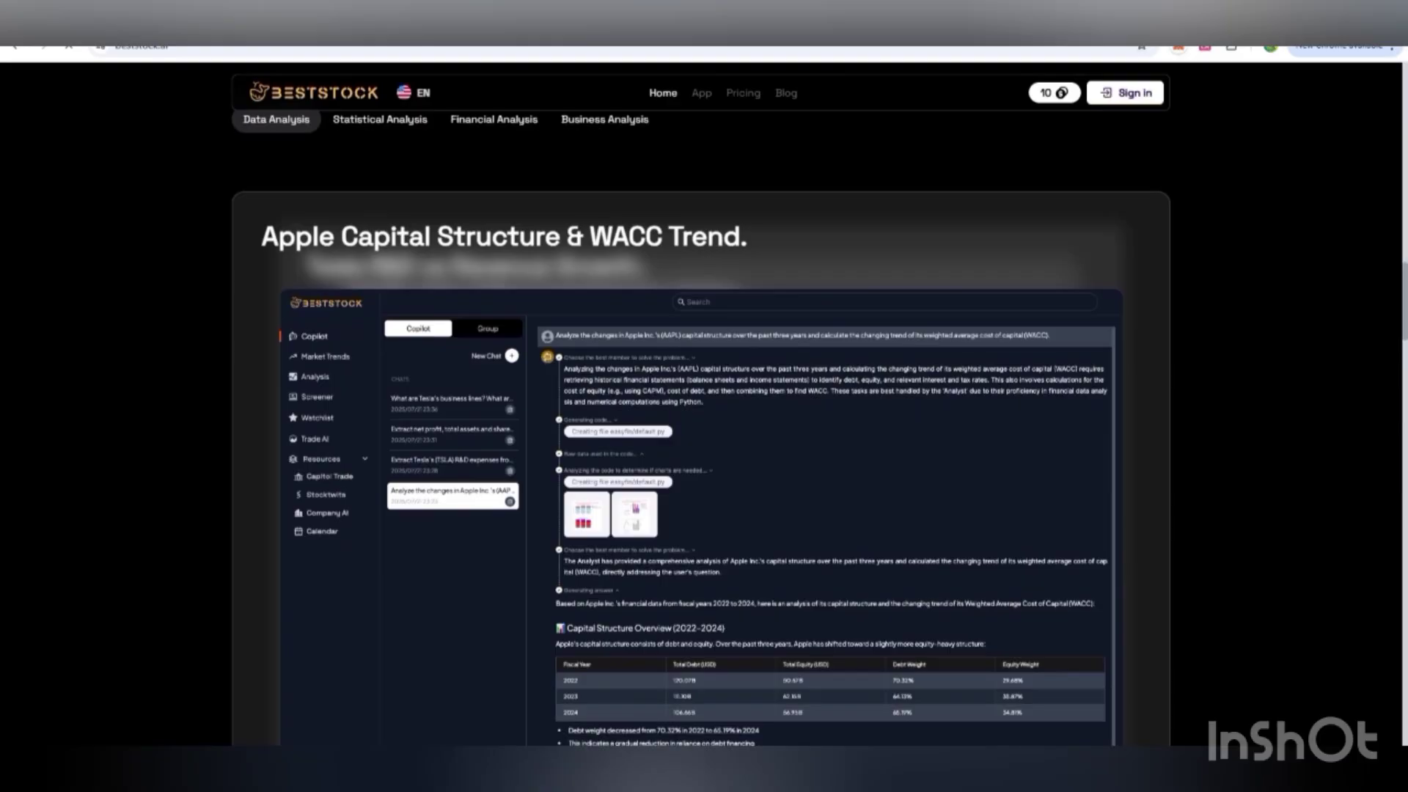
scroll(690, 574, up, 1)
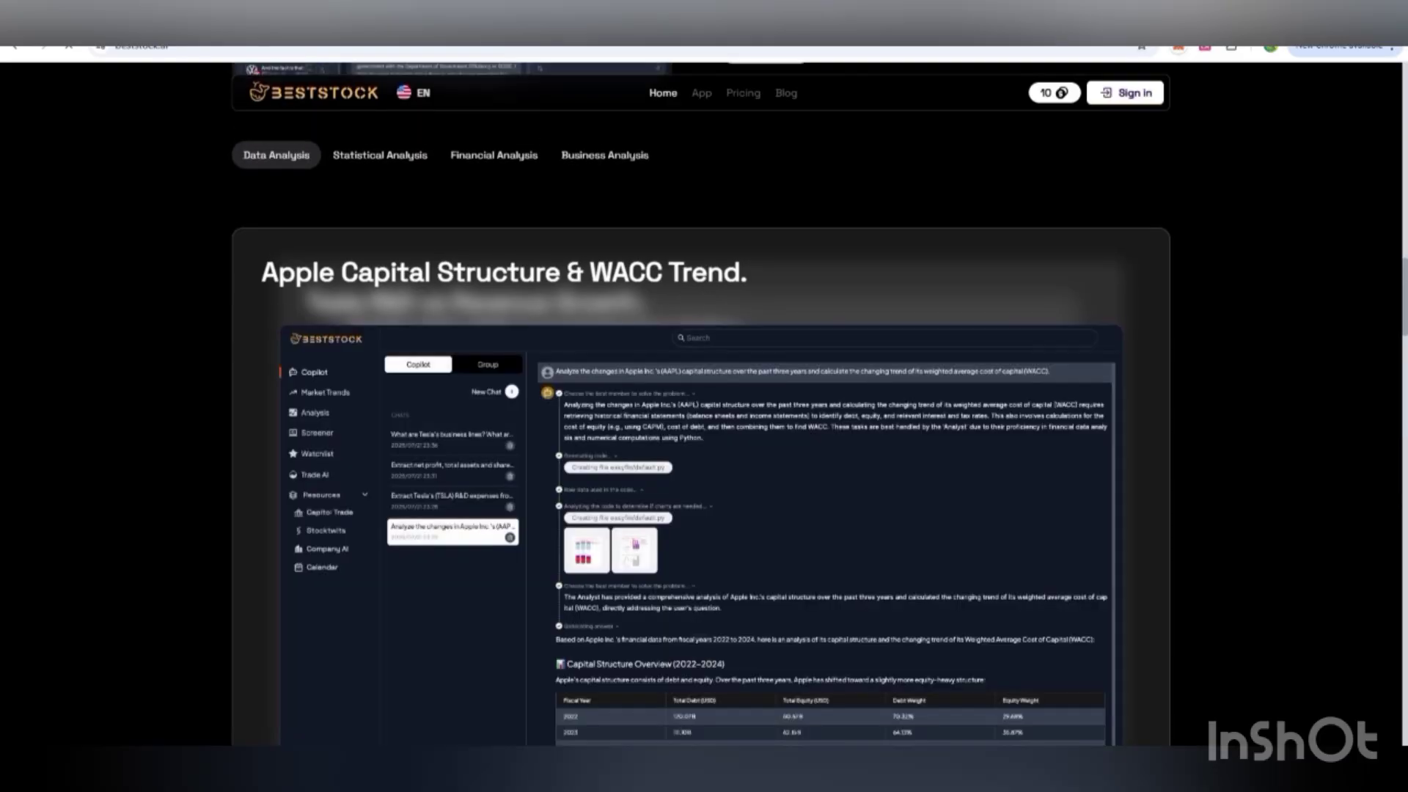
scroll(701, 425, down, 1)
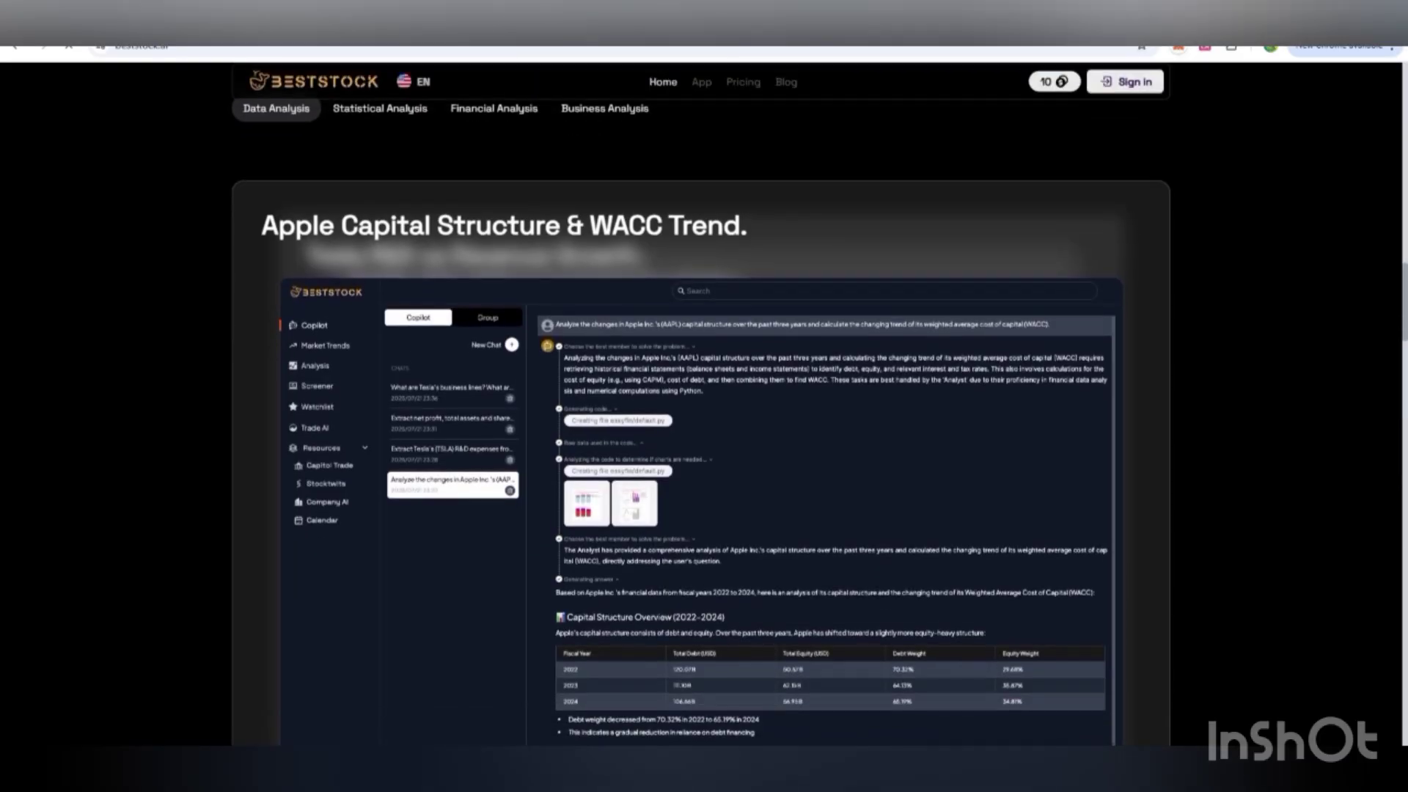
scroll(701, 426, down, 1)
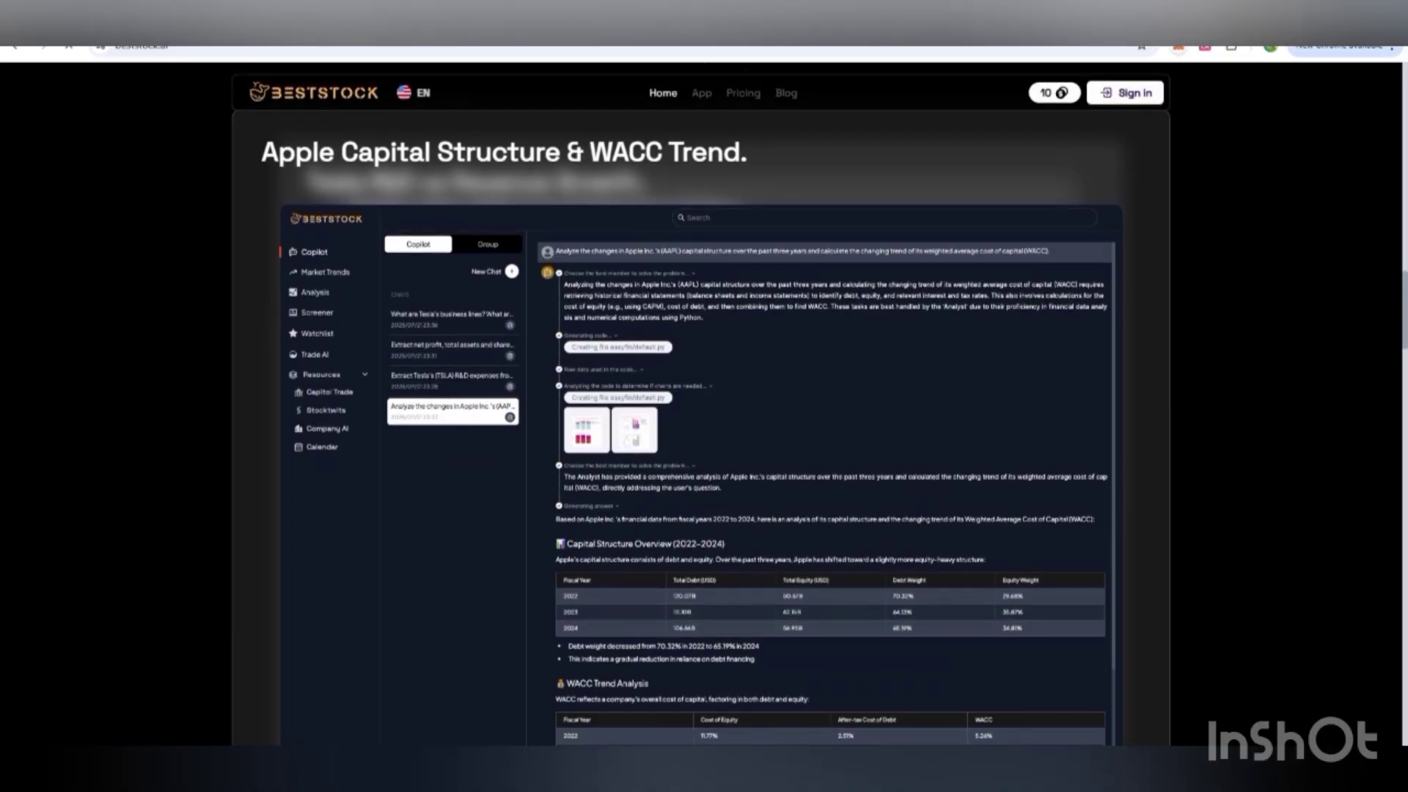
scroll(701, 425, down, 1)
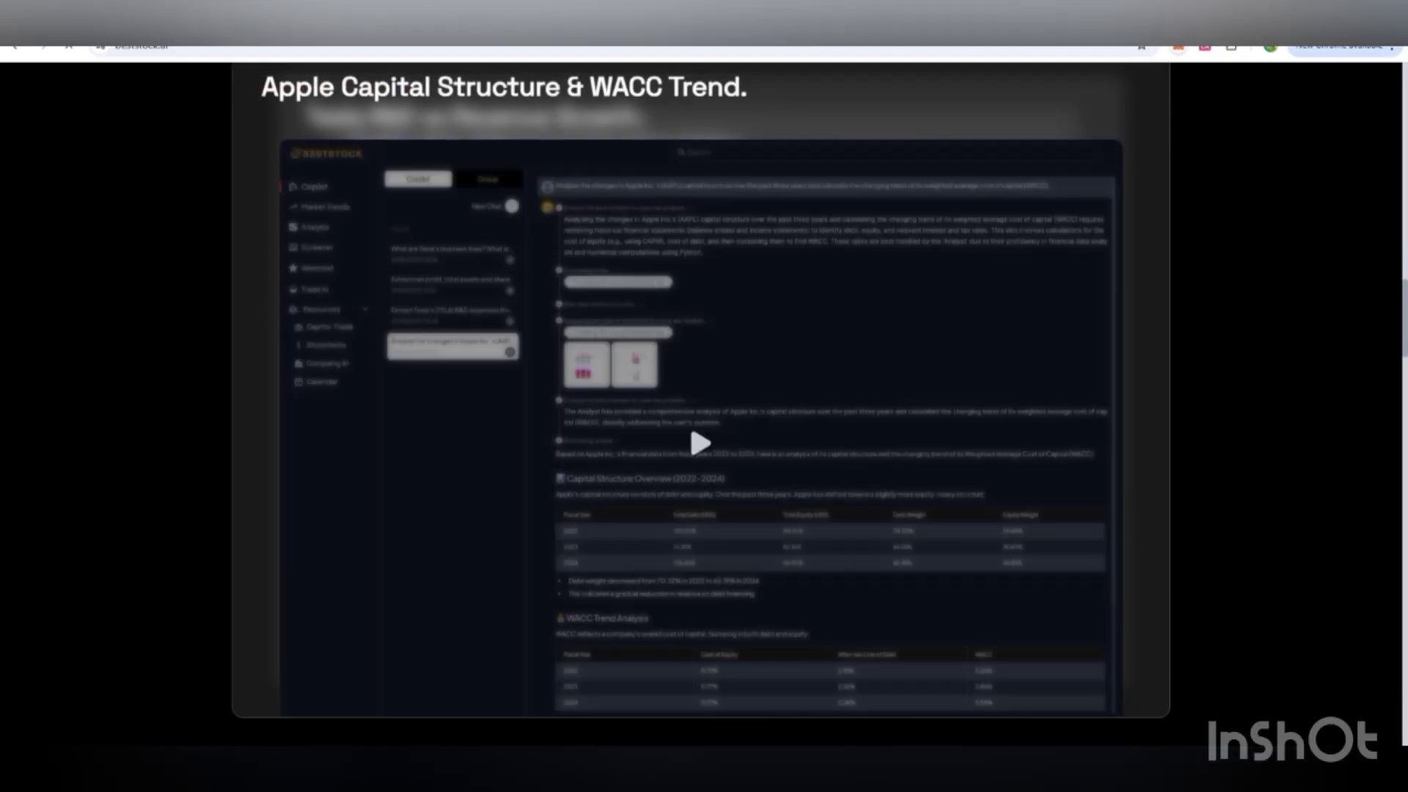
Continue down to Advanced Data Visualization with Apple analyst ratings and Smart Portfolio Construction.
scroll(690, 424, down, 2)
scroll(700, 426, down, 2)
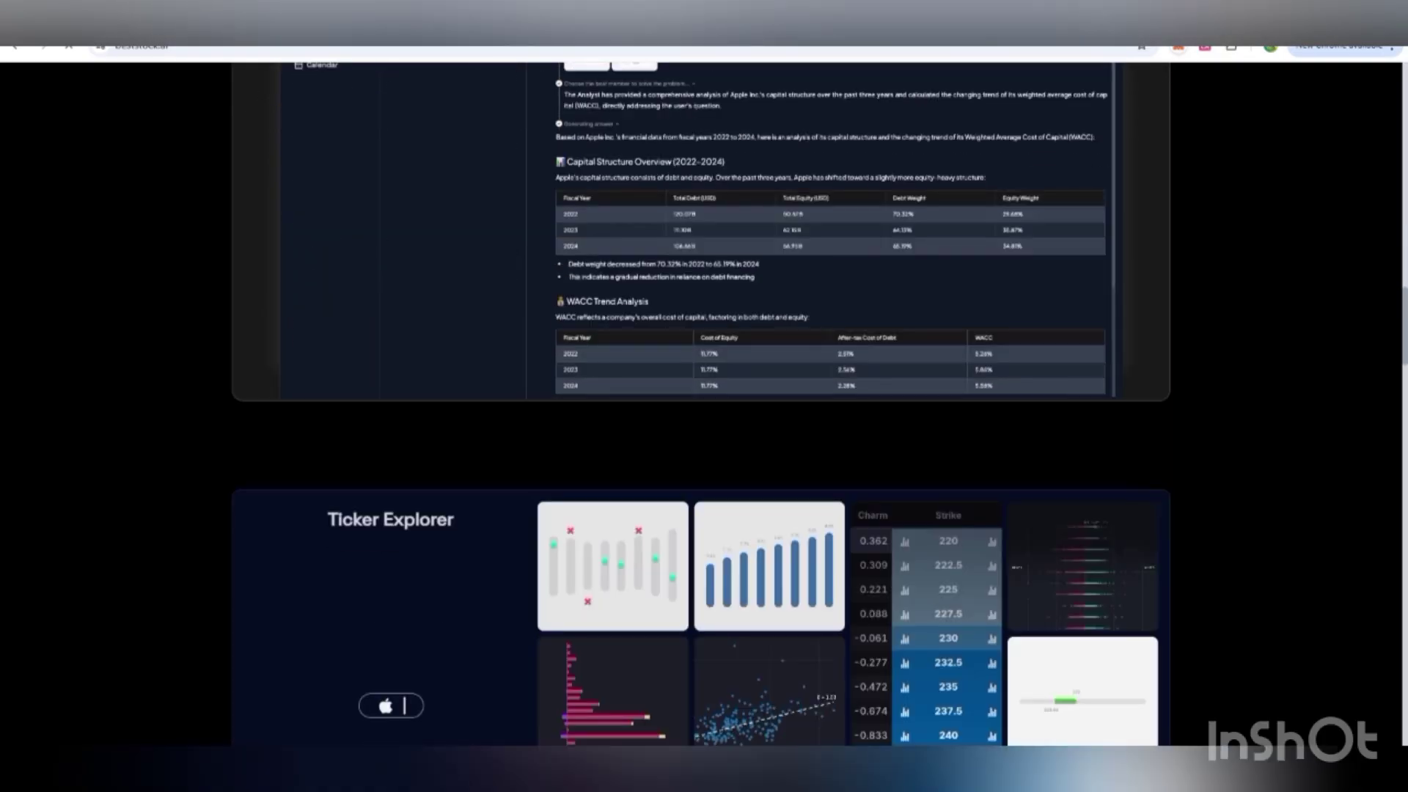
scroll(701, 426, down, 4)
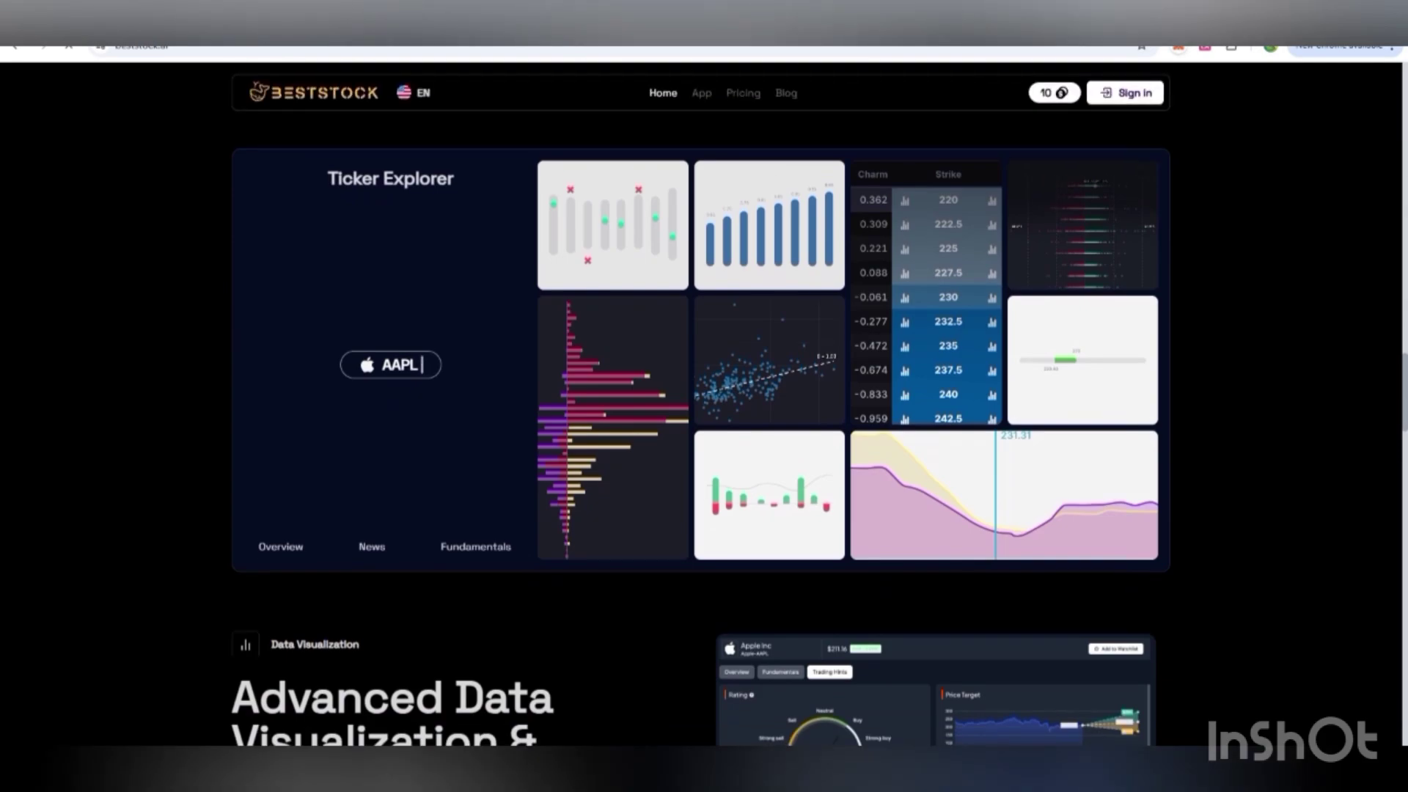
scroll(701, 426, down, 6)
scroll(700, 426, down, 1)
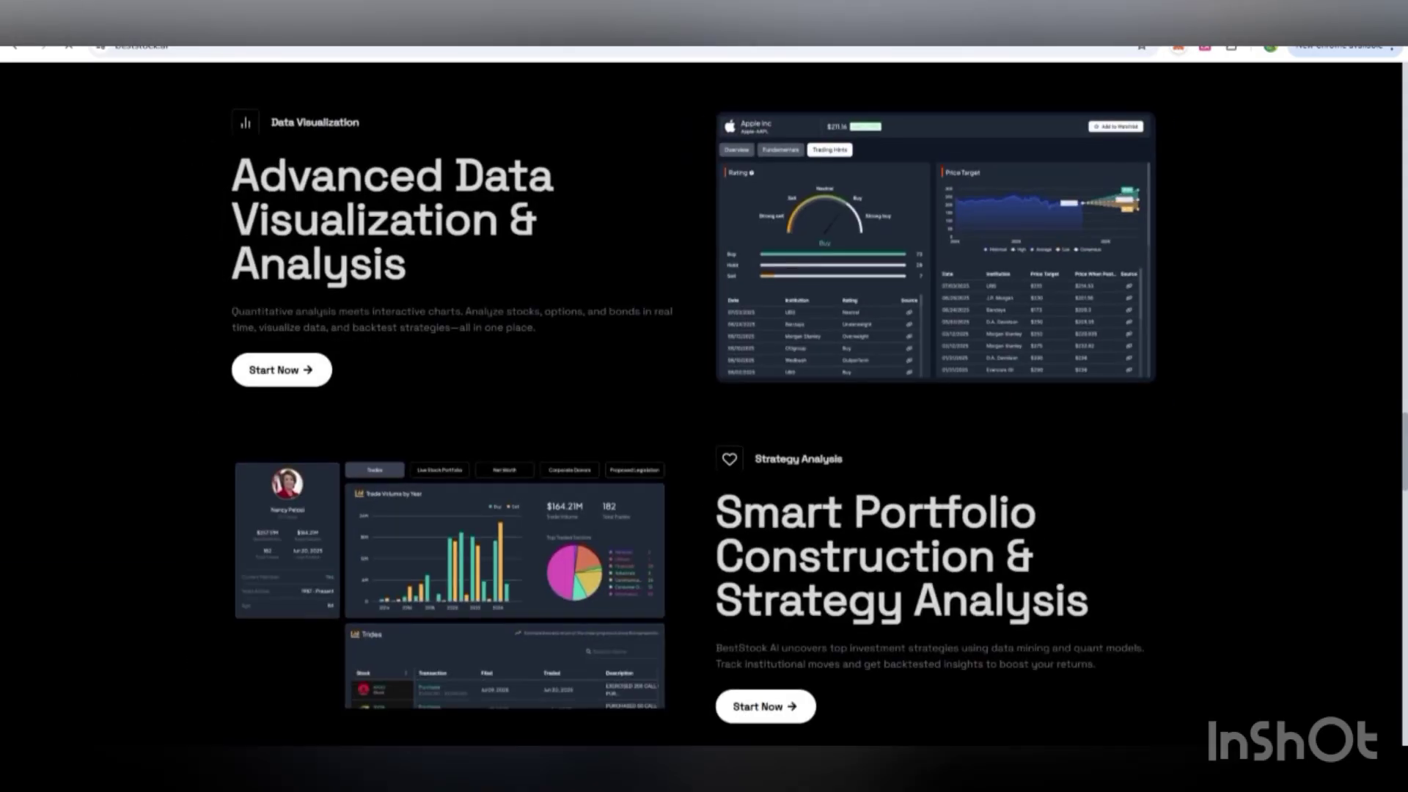
Scroll down through the testimonials and the screener preview.
scroll(704, 396, down, 1)
scroll(704, 396, down, 3)
scroll(704, 396, down, 1)
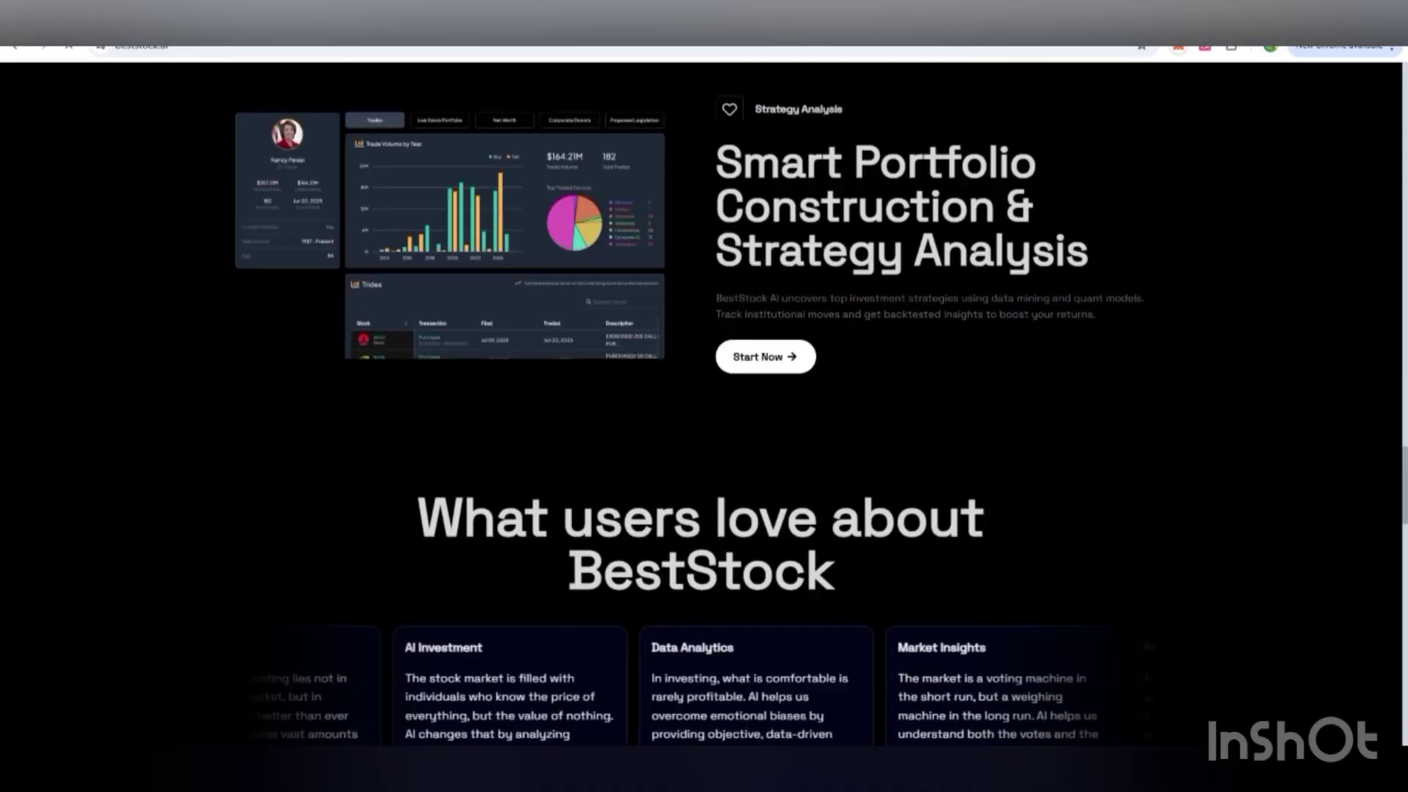
scroll(705, 397, down, 5)
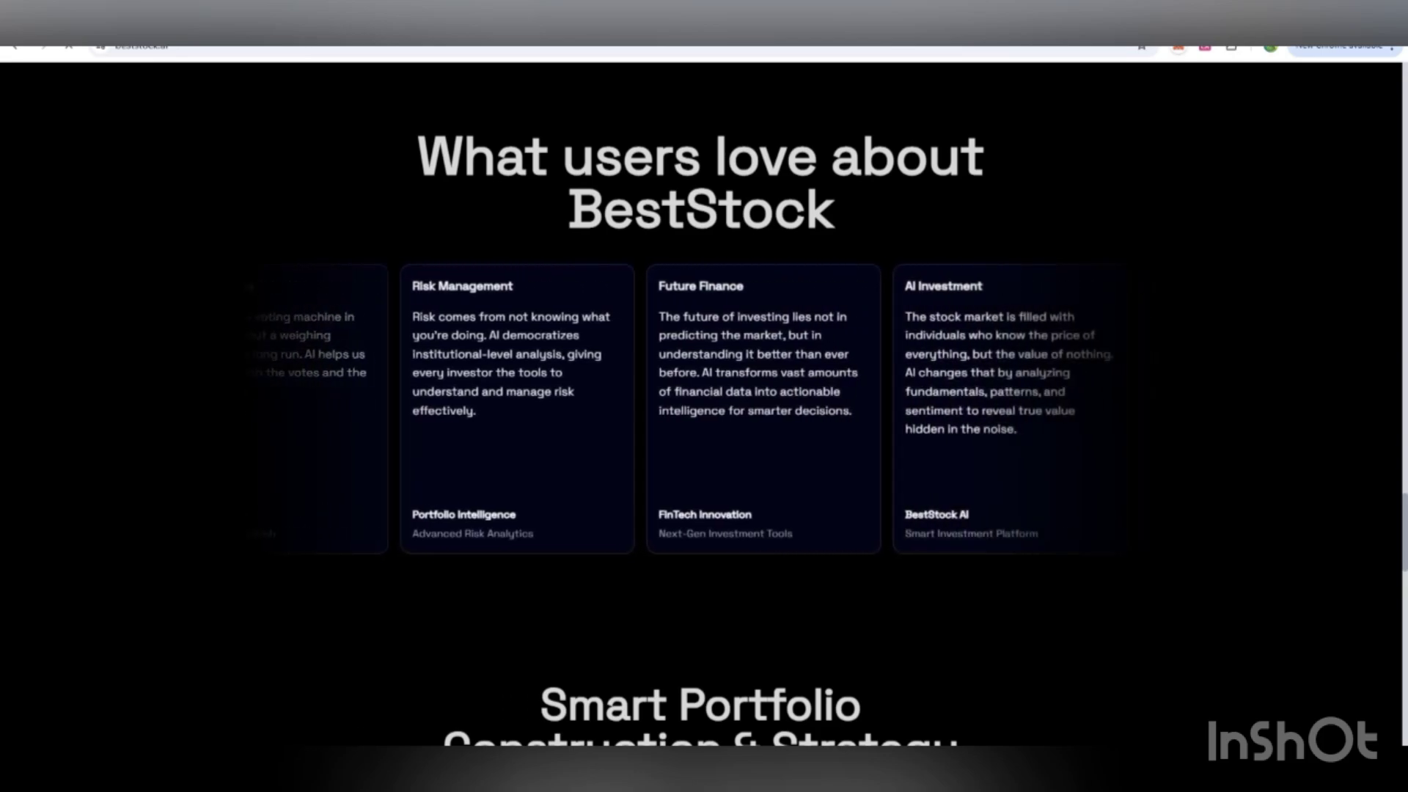
scroll(704, 396, down, 4)
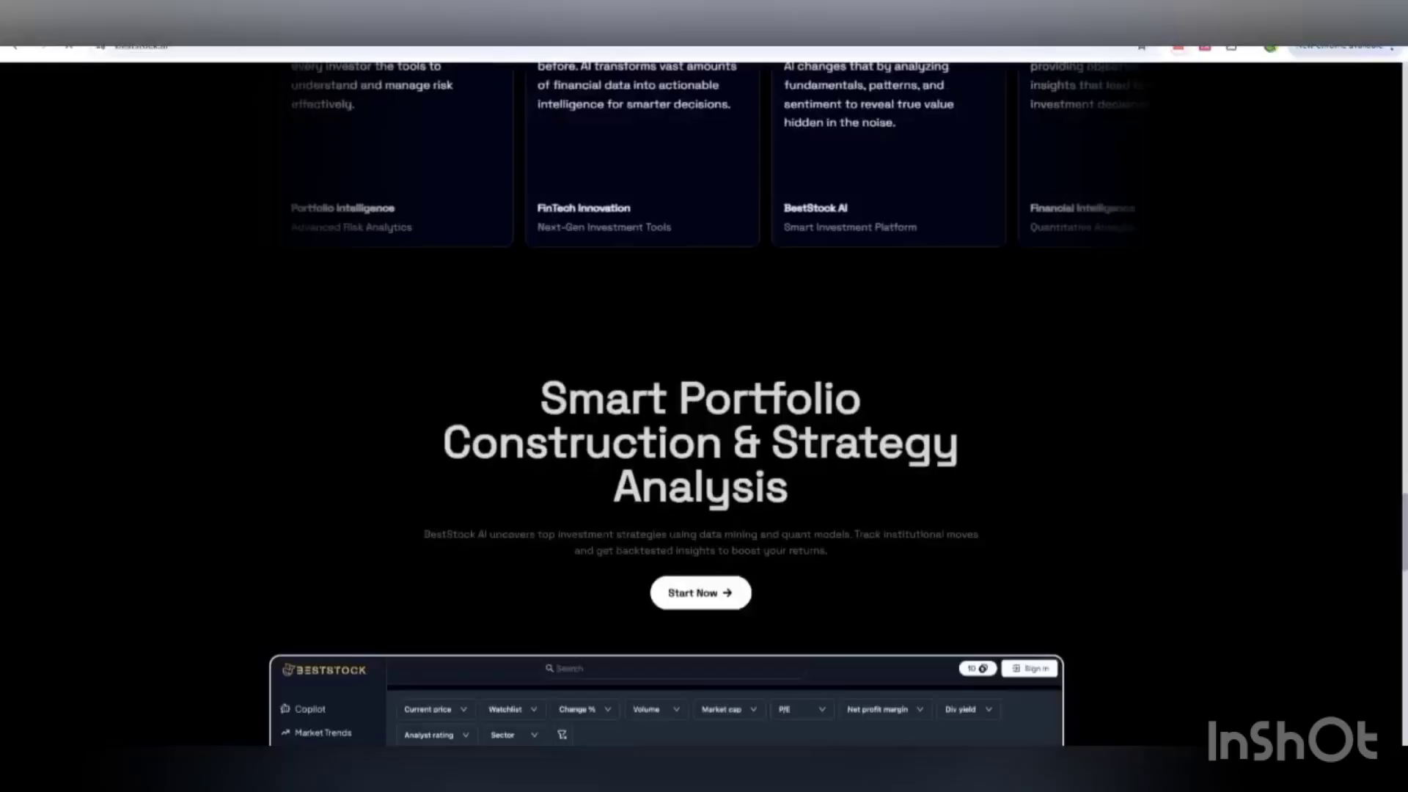
scroll(704, 396, down, 2)
scroll(705, 396, down, 2)
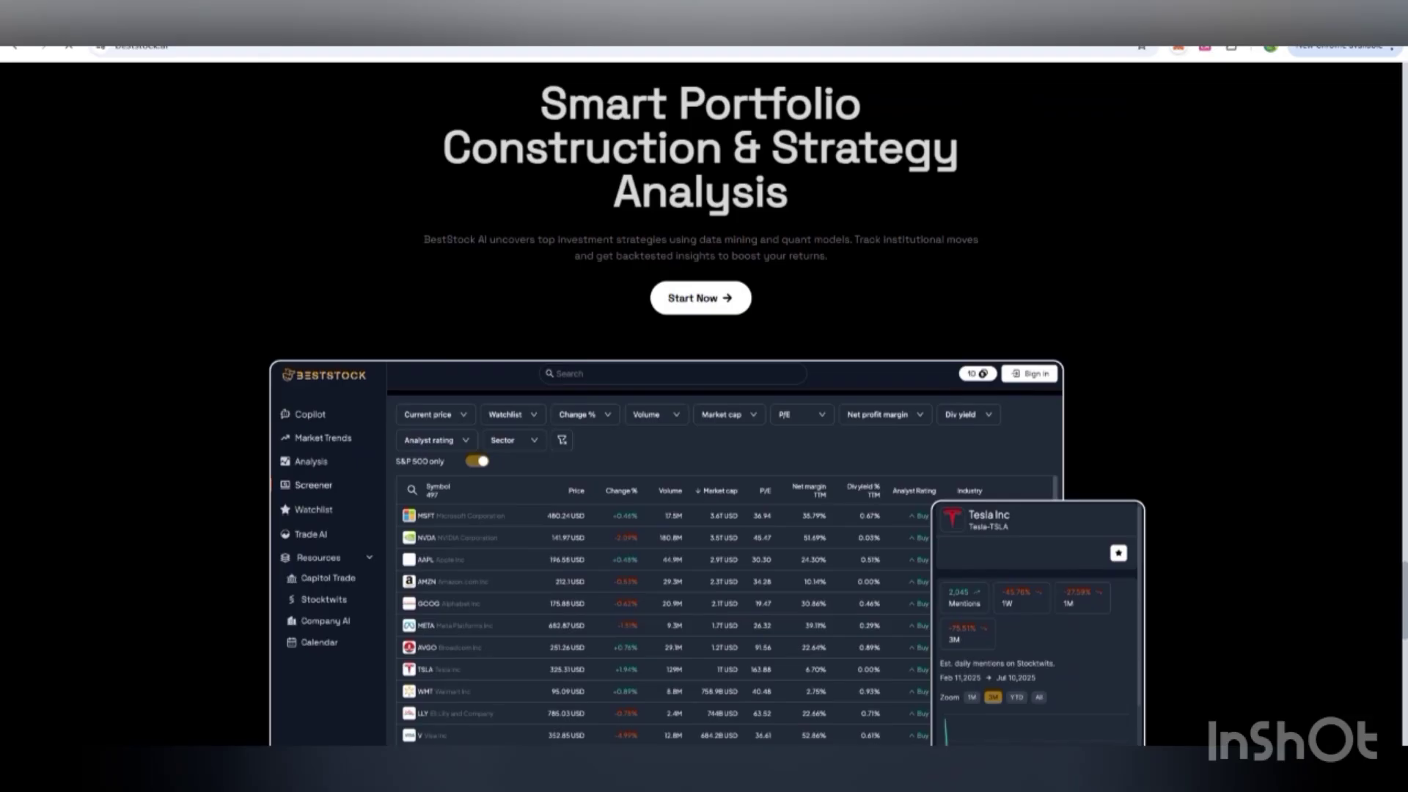
Scroll down to the FAQs at the bottom, then back up the page.
scroll(704, 396, down, 1)
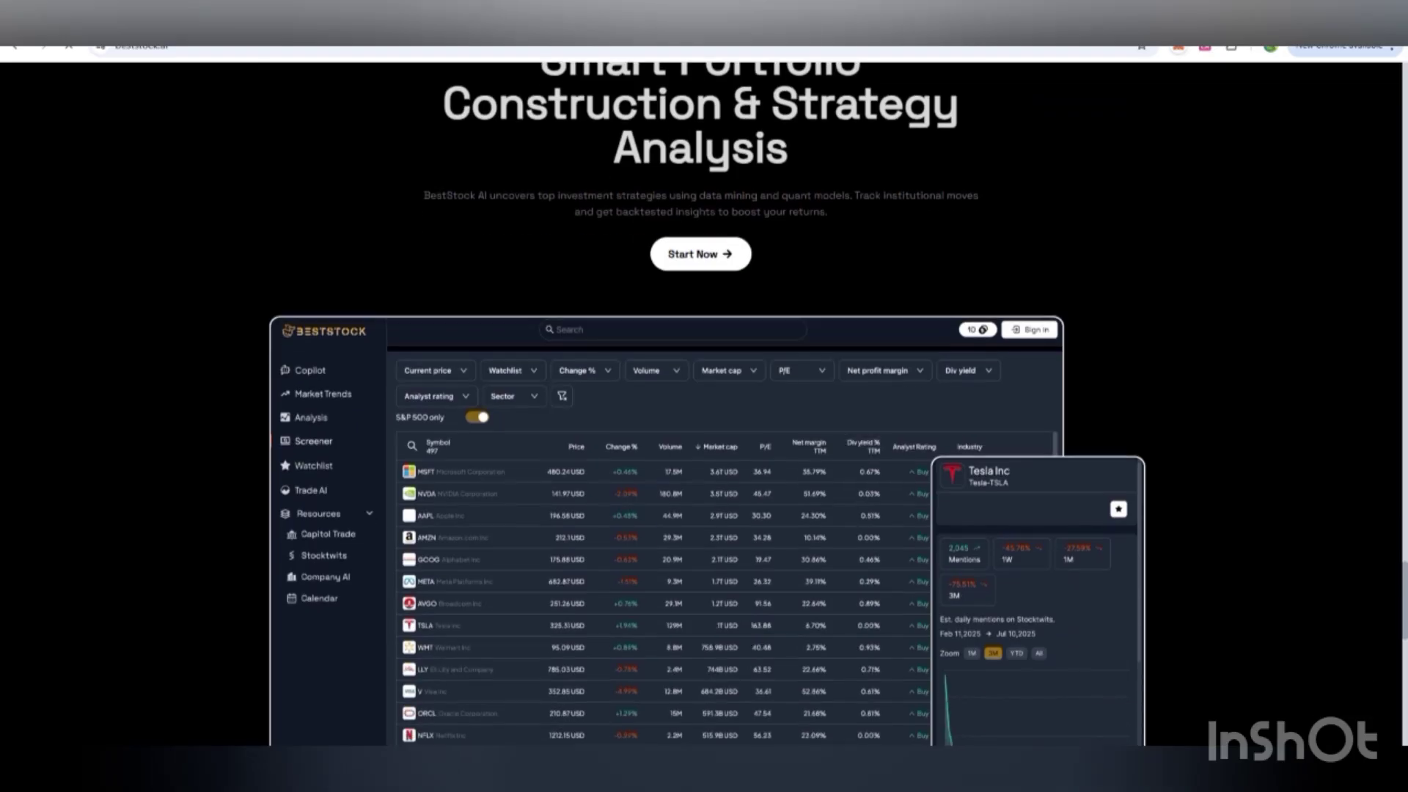
scroll(704, 396, down, 2)
scroll(704, 396, down, 3)
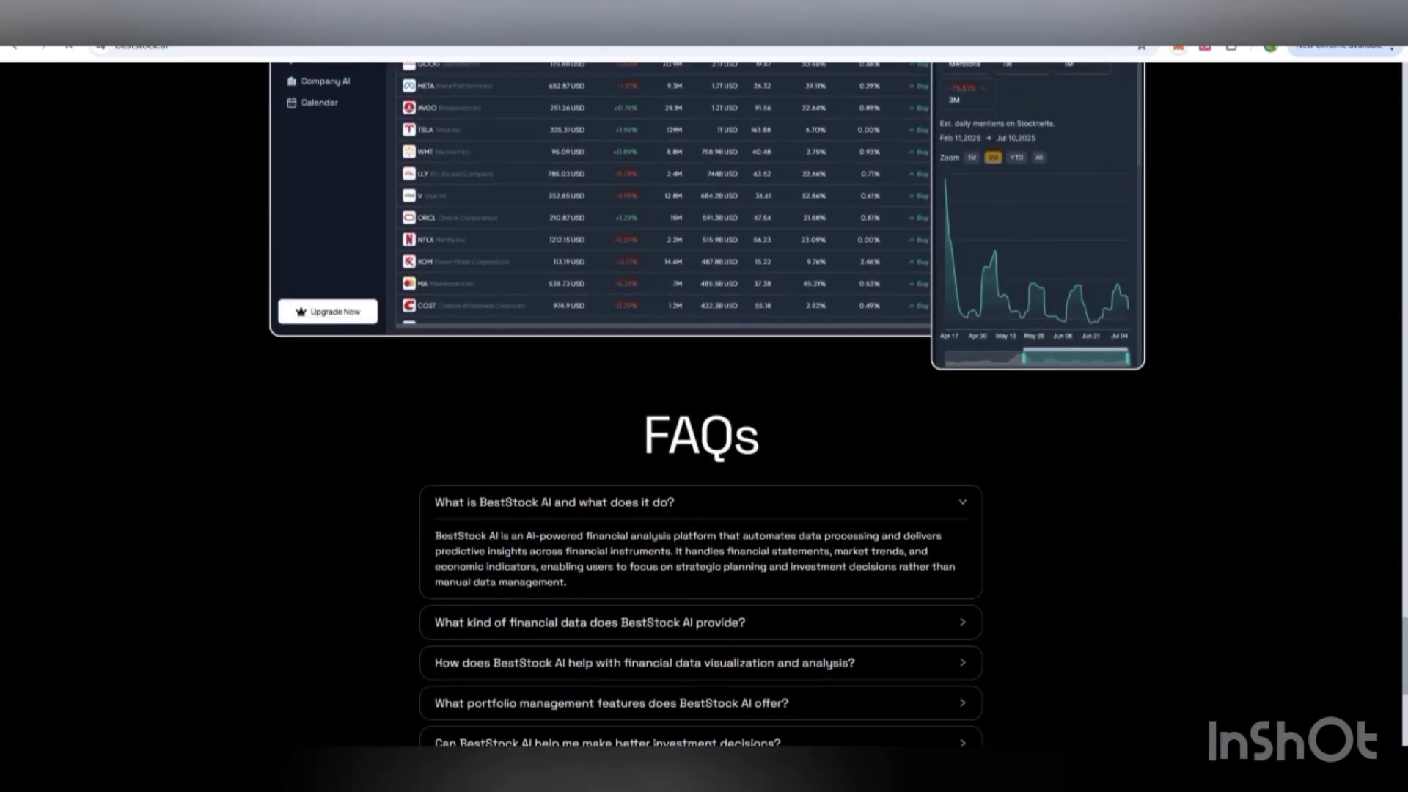
scroll(704, 396, down, 2)
scroll(704, 396, down, 2)
scroll(704, 396, up, 5)
scroll(704, 396, up, 10)
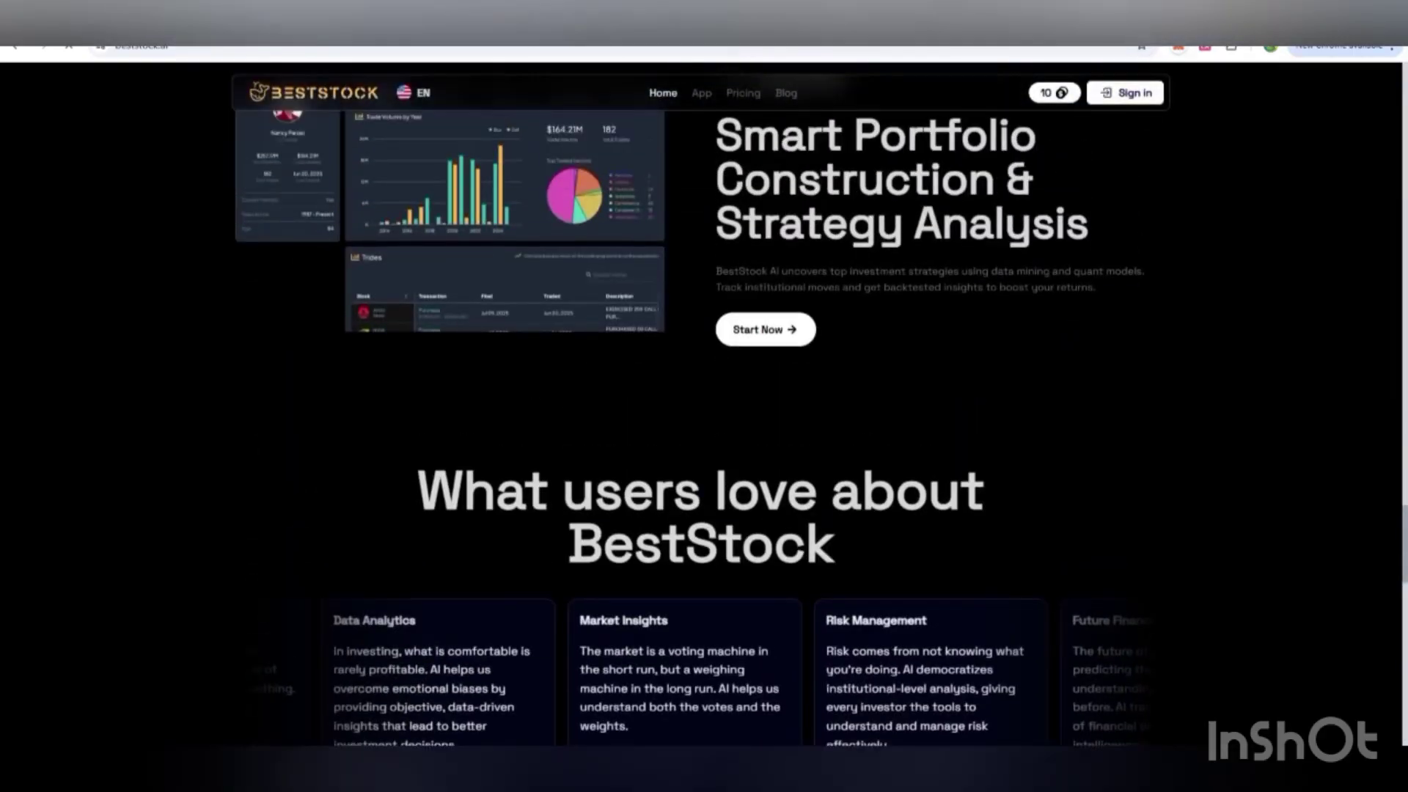
scroll(704, 396, up, 10)
scroll(704, 396, up, 1)
scroll(704, 396, up, 3)
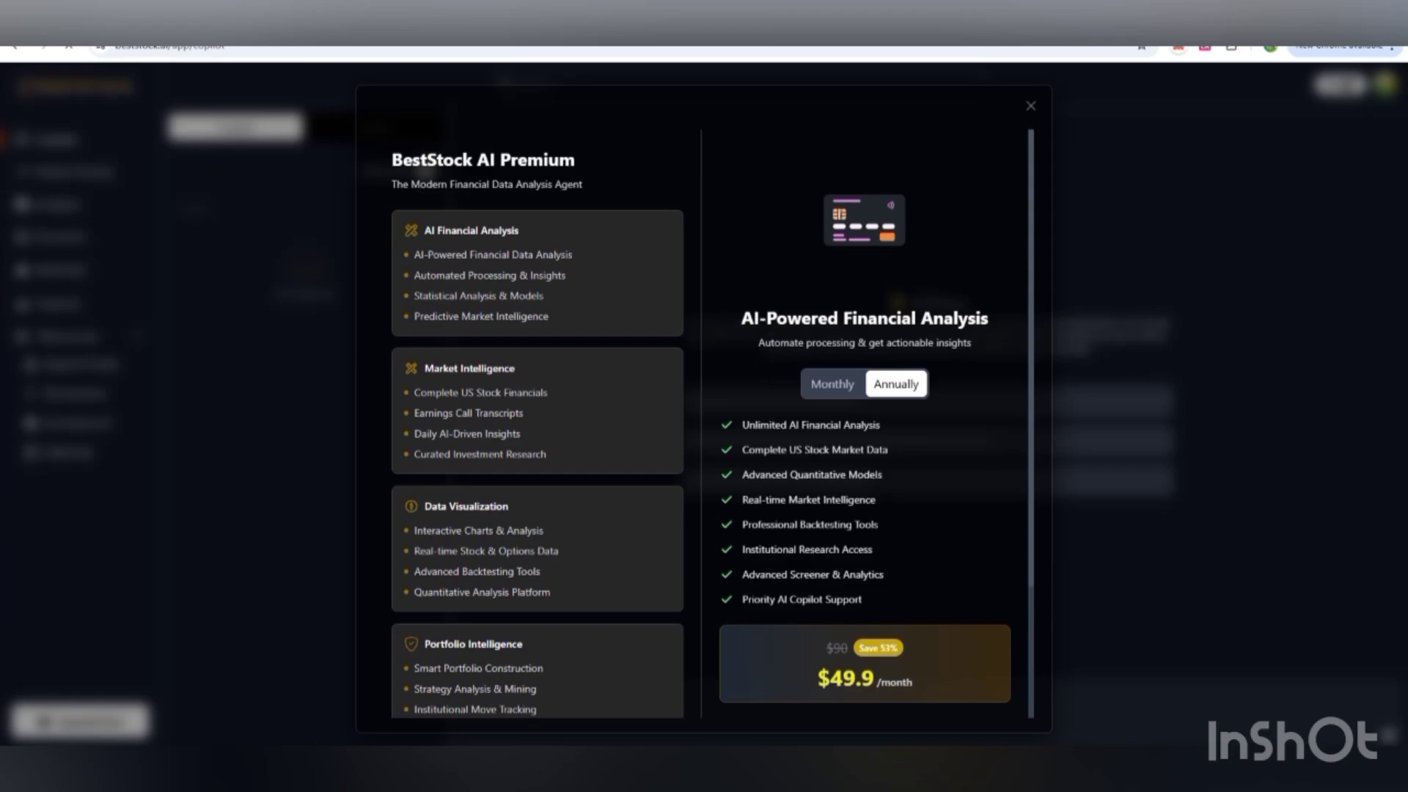
Scroll the Premium upgrade dialog and highlight its feature checklist down to Professional Tools.
scroll(713, 423, down, 1)
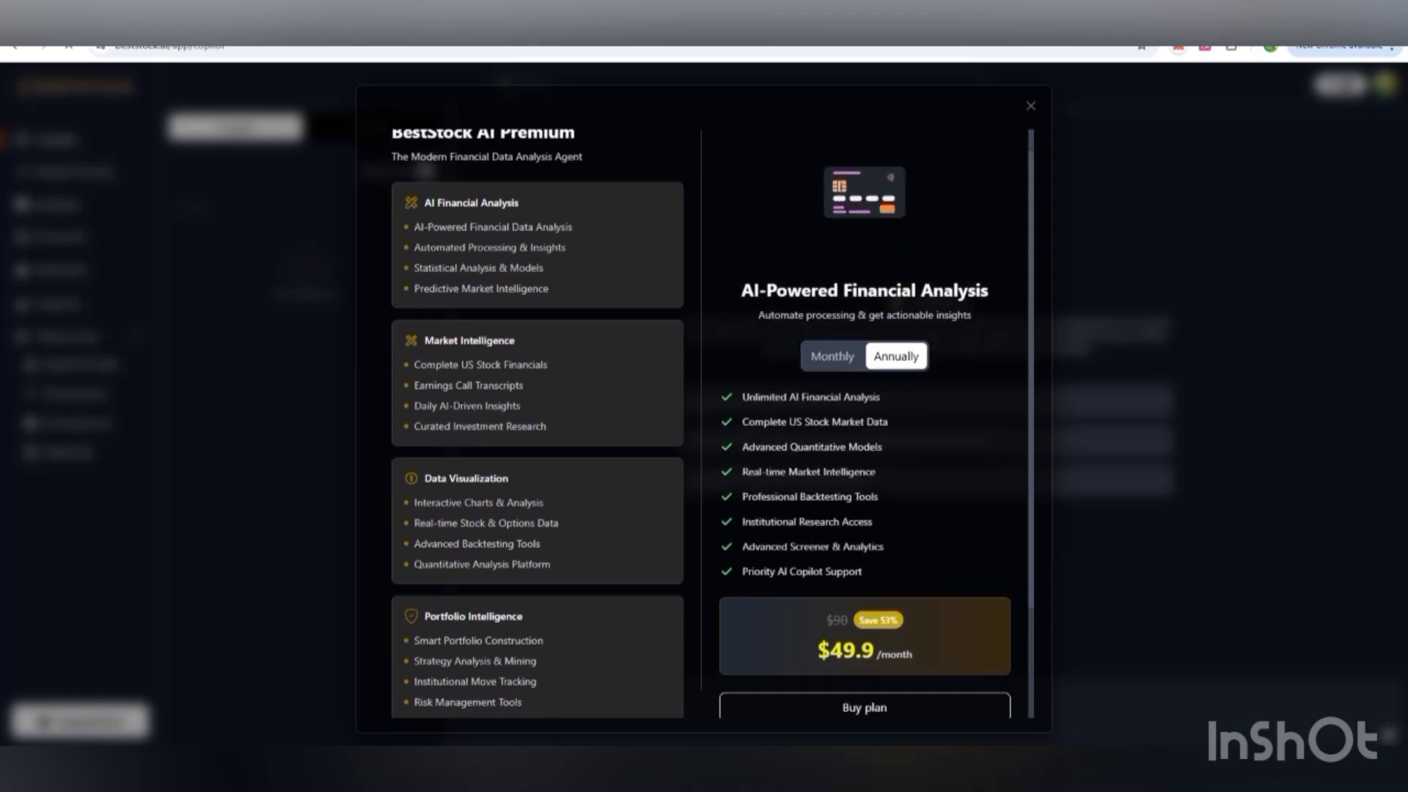
scroll(713, 423, down, 3)
scroll(713, 423, down, 1)
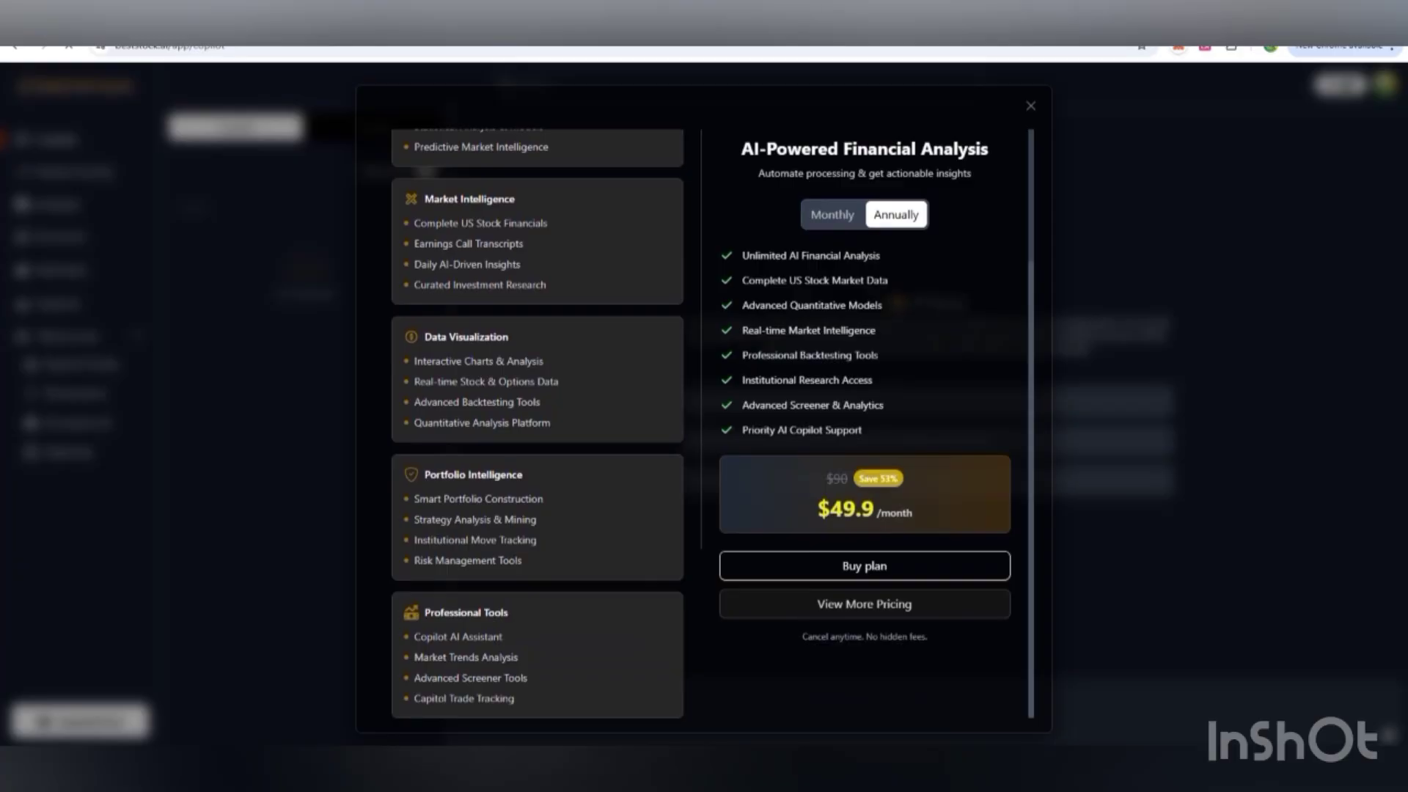
drag(742, 255, 863, 433)
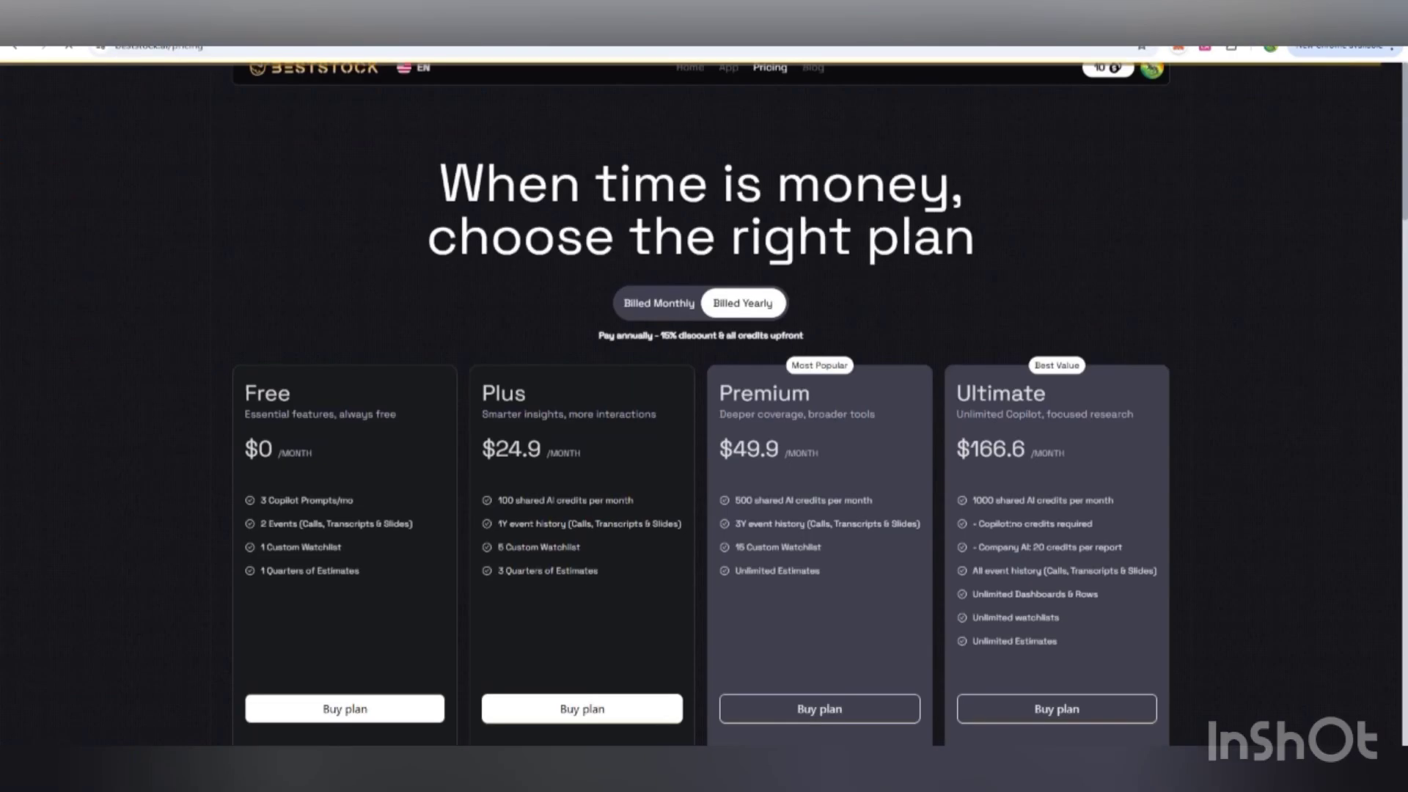
Highlight the Premium plan's $49.9 monthly price on the pricing page, then open Copilot.
scroll(704, 433, down, 1)
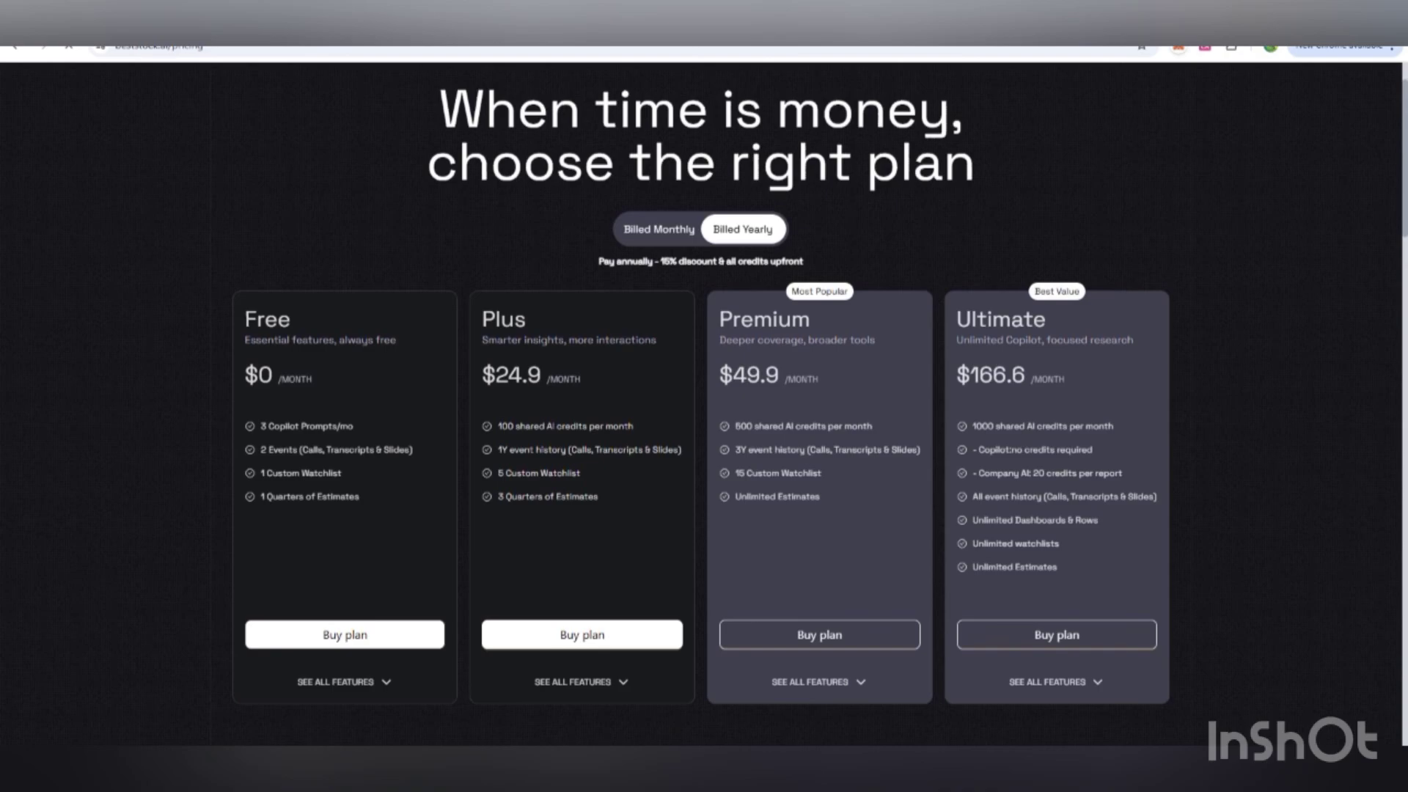
drag(719, 374, 819, 380)
scroll(701, 397, up, 1)
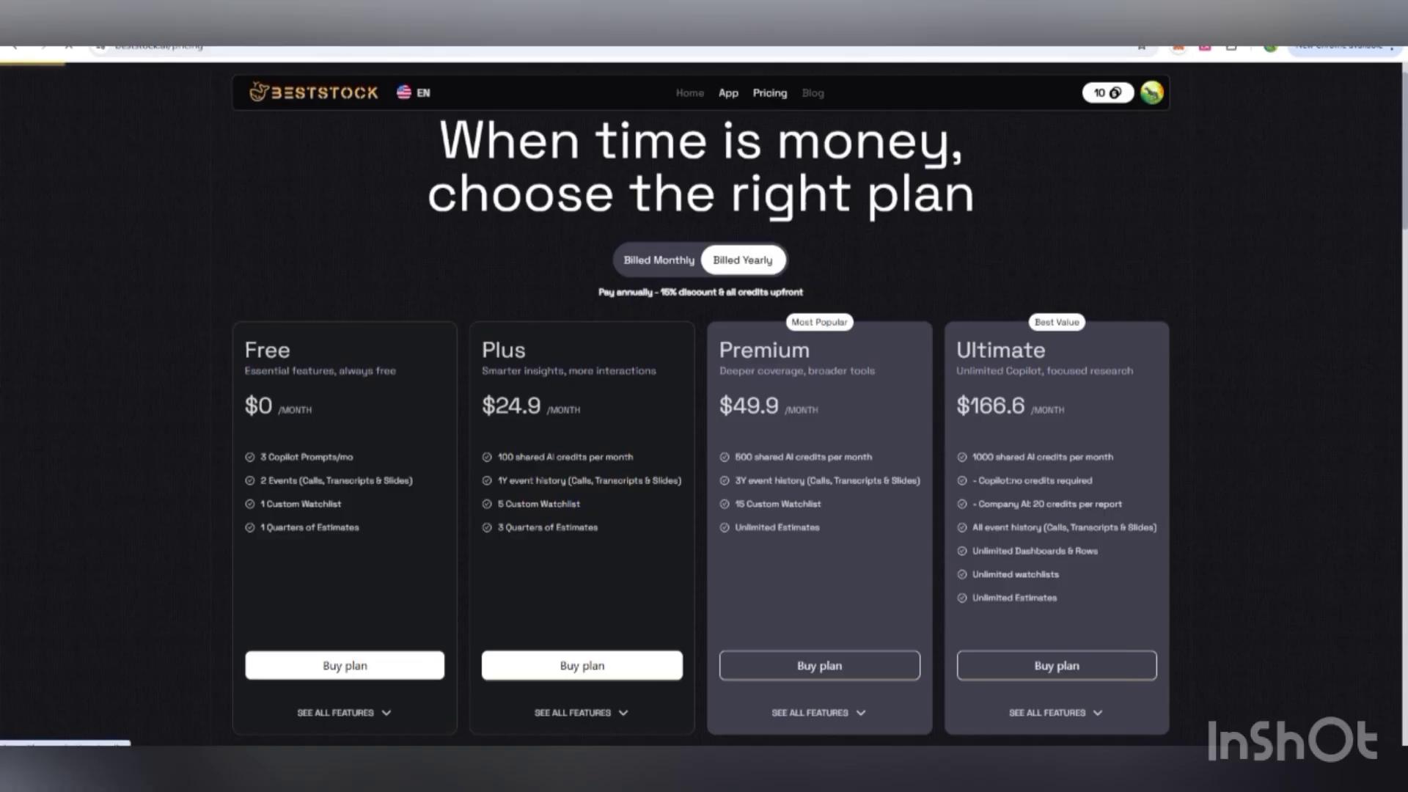
click(728, 92)
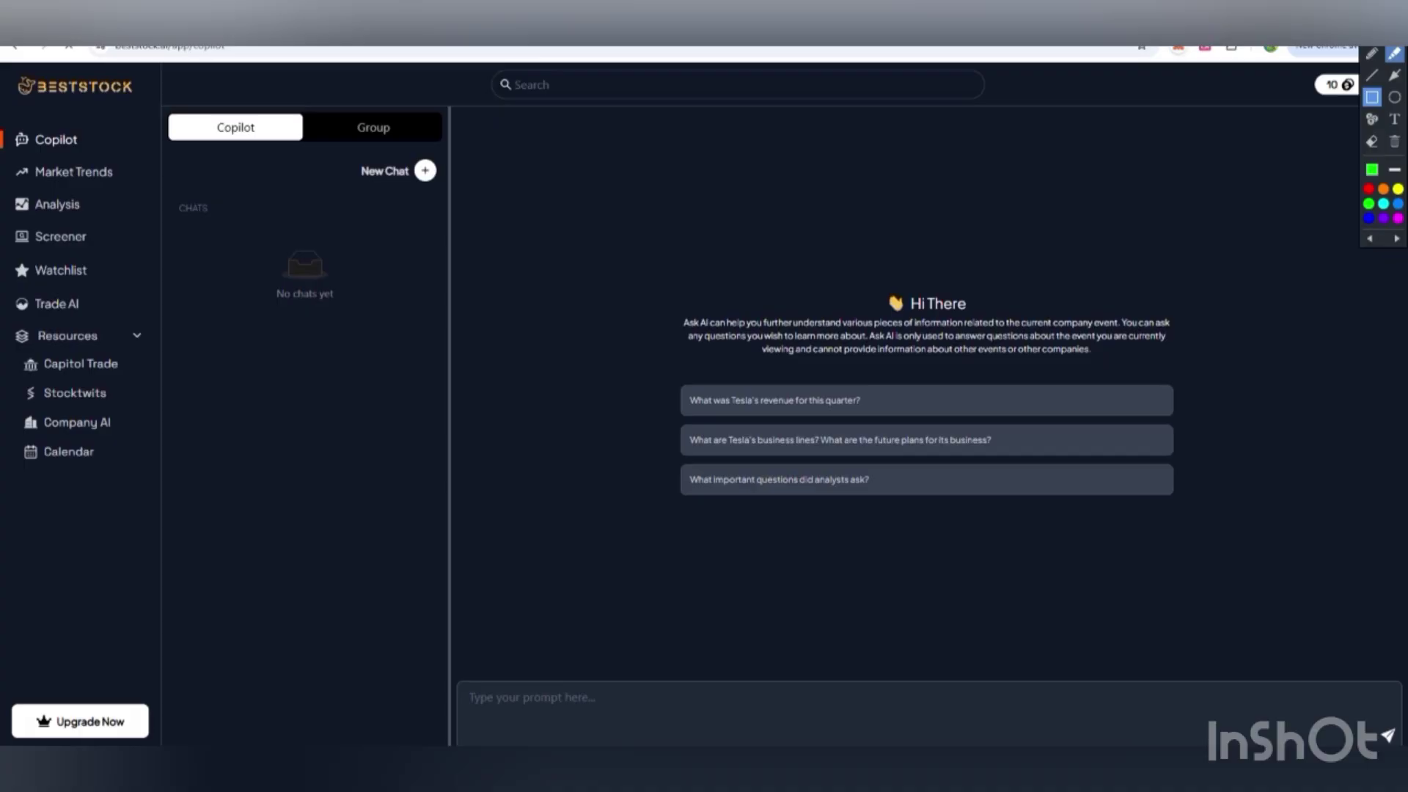
Mark up the Copilot page with highlighter arrows at the credits count, prompt box and new-chat button.
click(1394, 54)
mouse_move(1203, 279)
mouse_down()
mouse_move(1313, 91)
mouse_move(1320, 132)
mouse_up()
mouse_move(1177, 551)
mouse_down()
mouse_move(739, 657)
mouse_move(657, 701)
mouse_up()
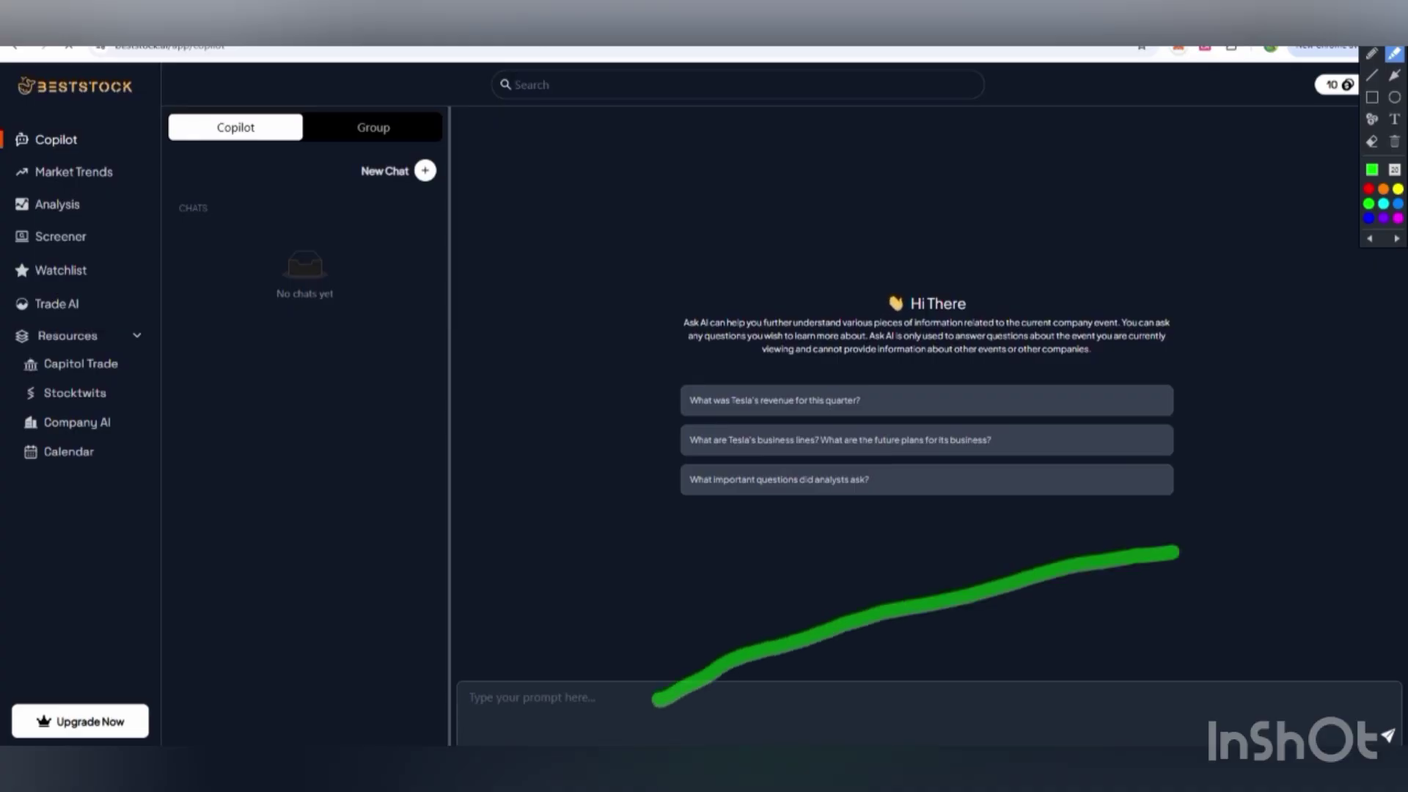
mouse_move(693, 655)
mouse_down()
mouse_move(658, 700)
mouse_move(734, 695)
mouse_up()
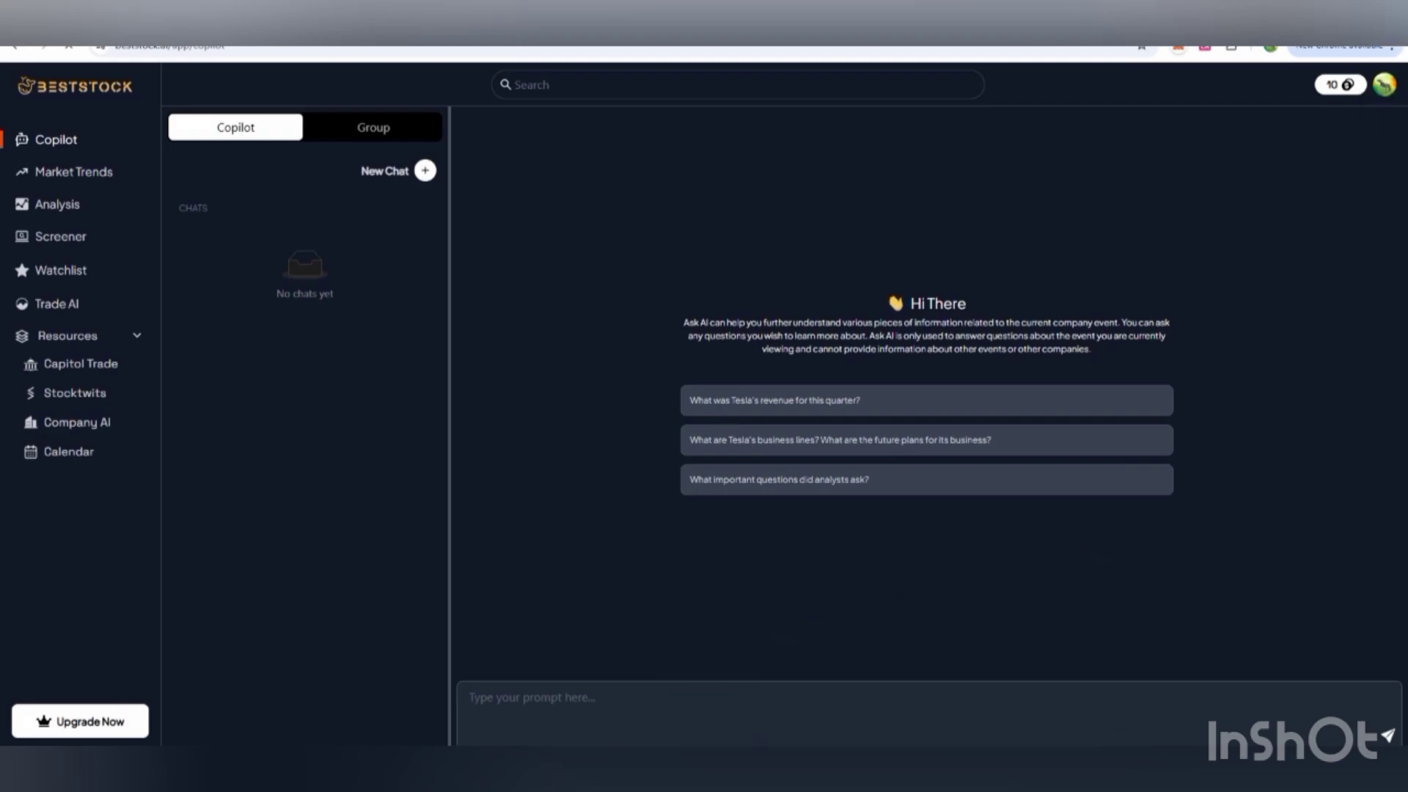
mouse_move(282, 323)
mouse_down()
mouse_move(407, 183)
mouse_move(404, 231)
mouse_up()
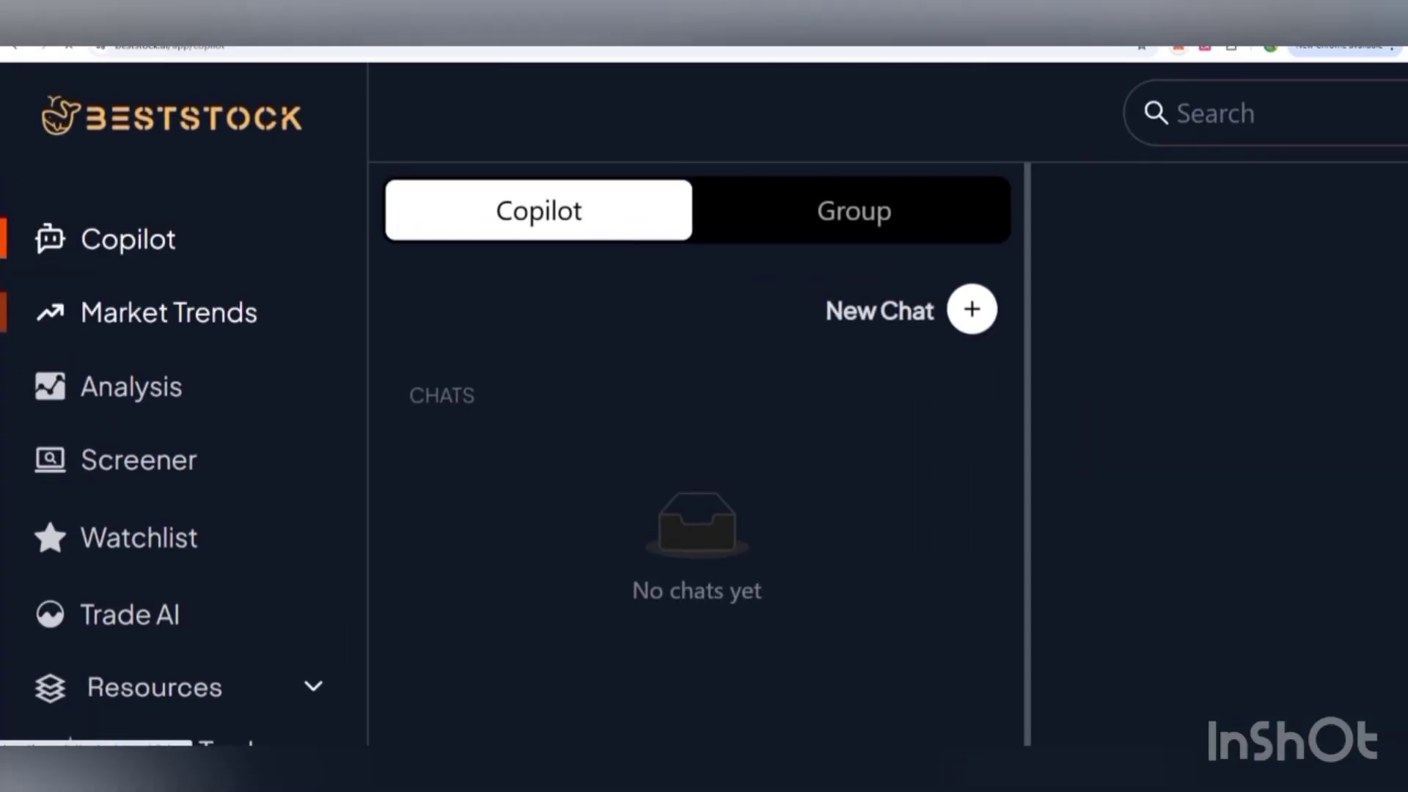
scroll(132, 367, down, 3)
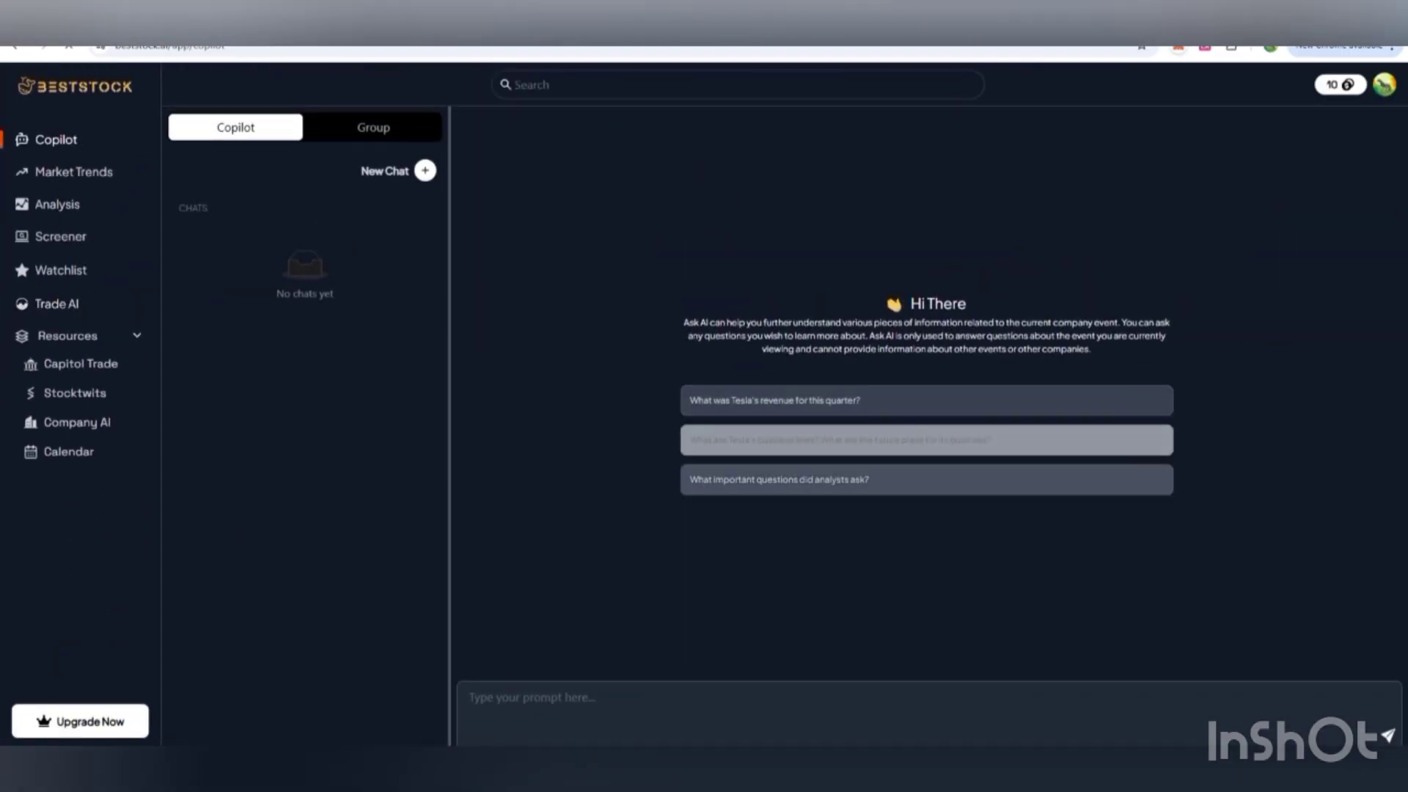
Ask Copilot about Tesla's business lines and future plans, then switch to Market Trends.
click(927, 440)
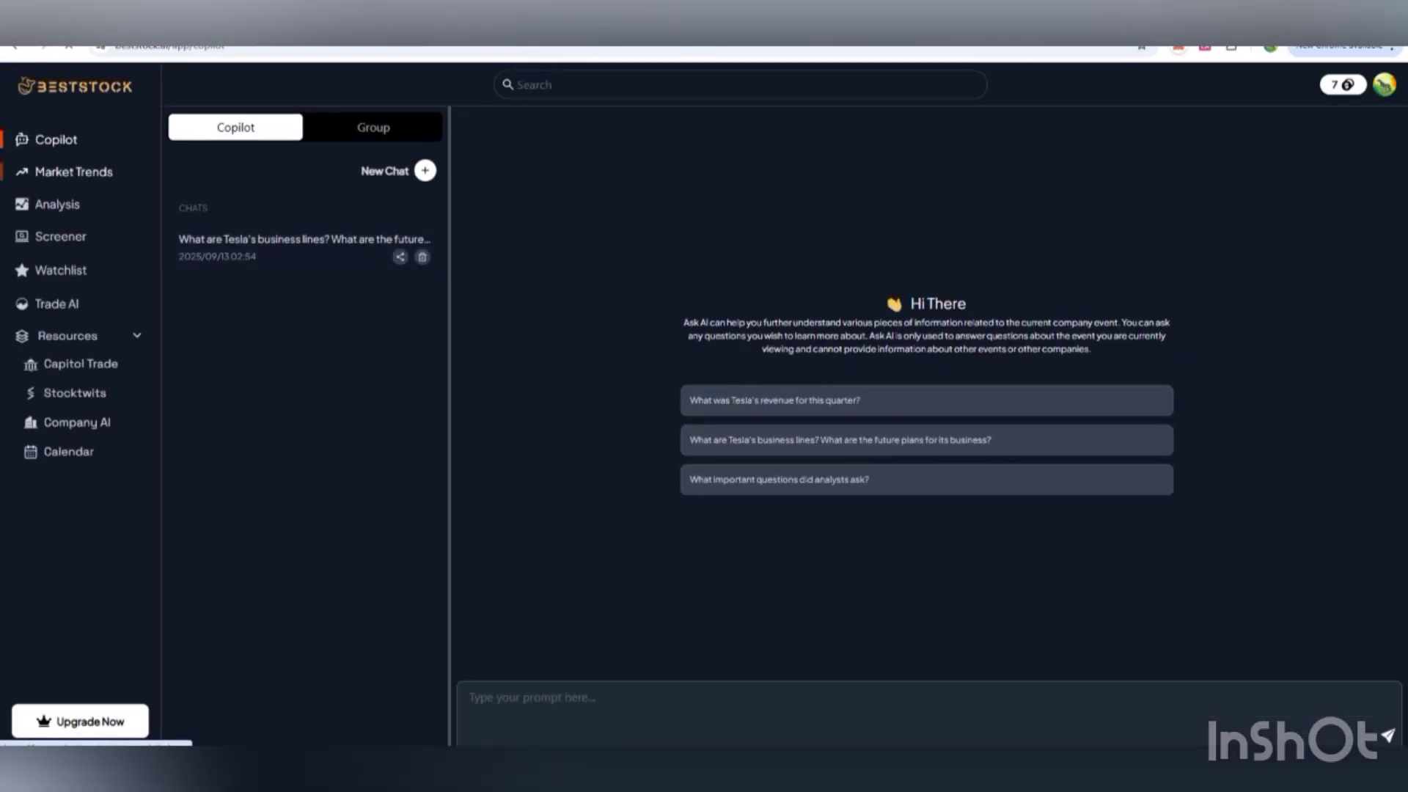
click(73, 171)
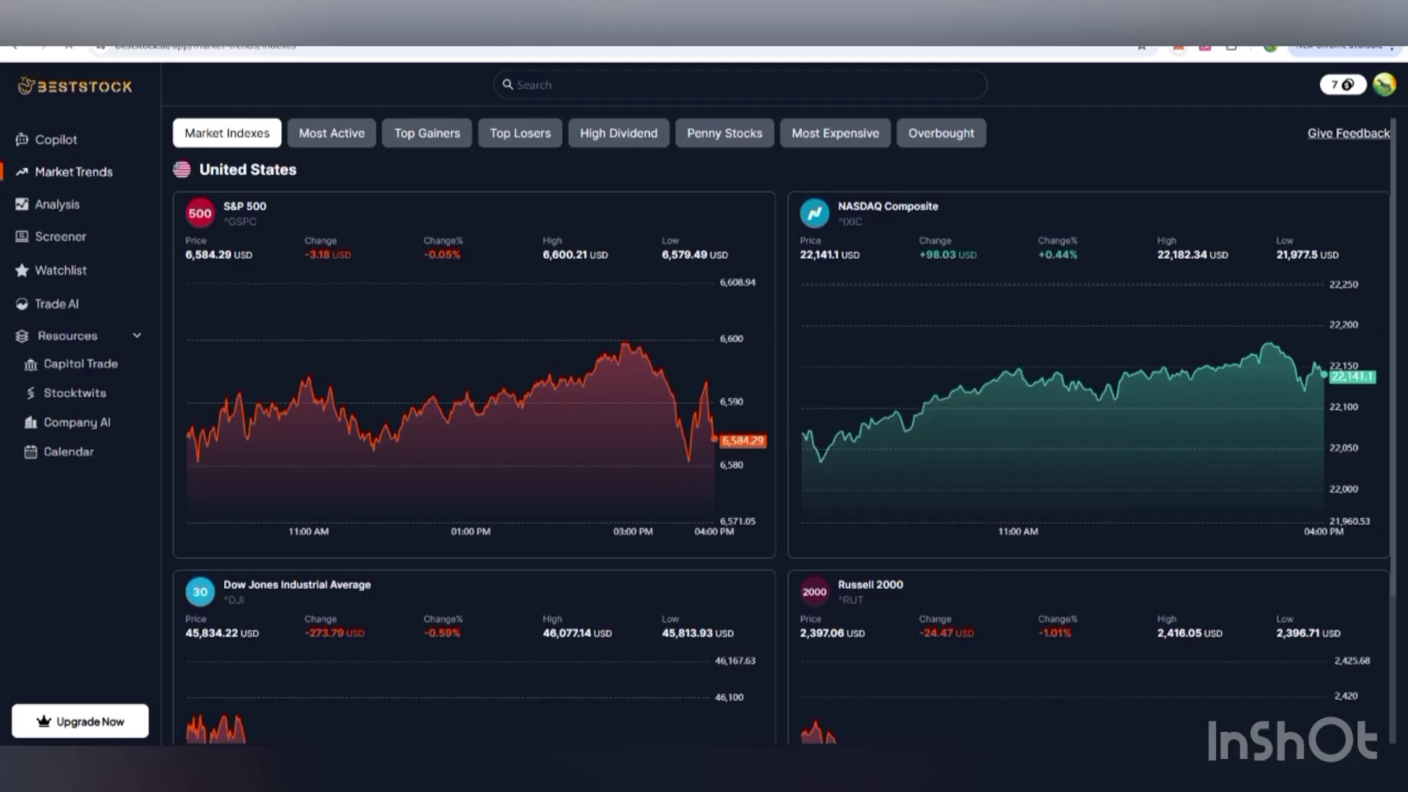
Browse the Most Active stocks table, then open the full 497-stock list in the Screener.
scroll(781, 425, down, 3)
scroll(781, 425, up, 3)
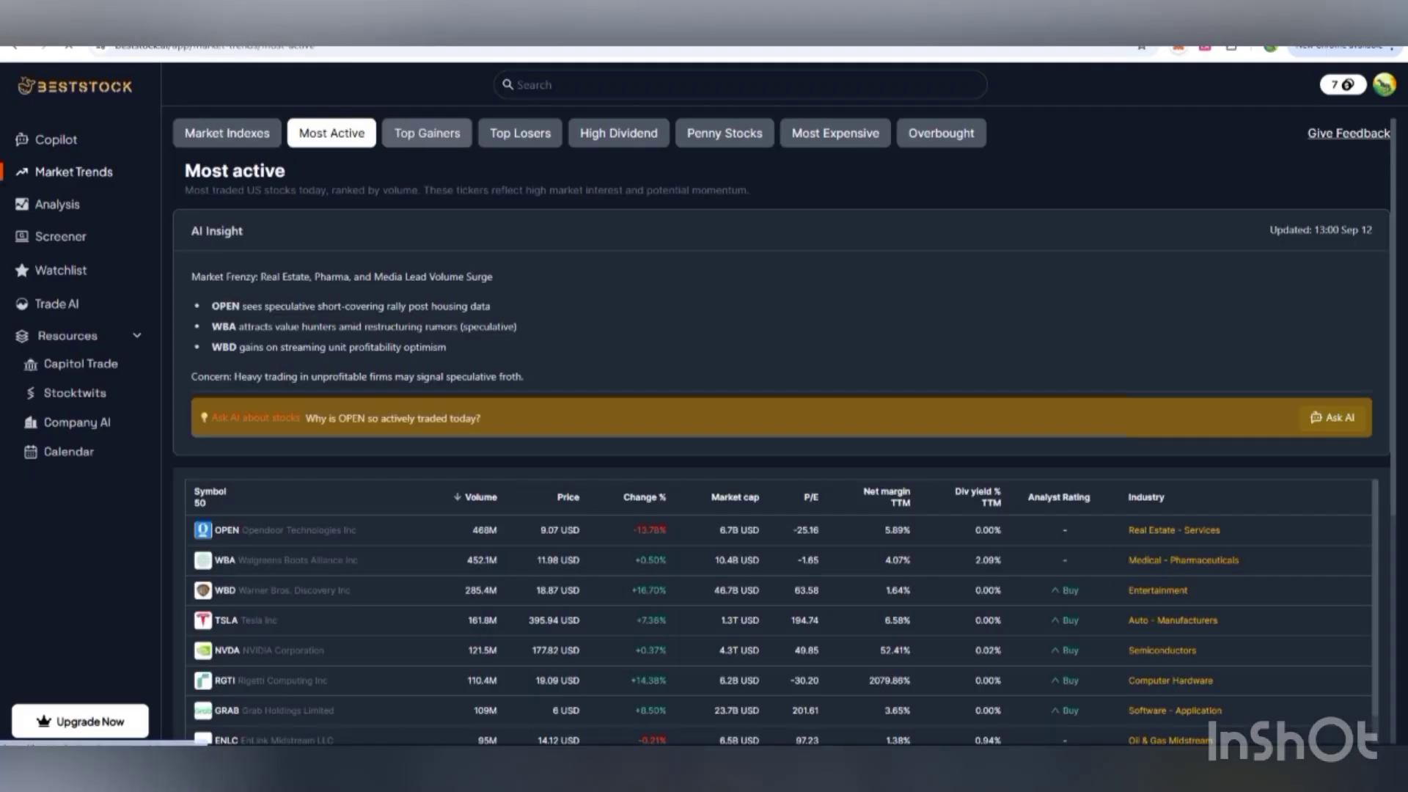
scroll(782, 426, down, 5)
scroll(781, 425, down, 3)
scroll(781, 426, down, 3)
scroll(781, 425, down, 3)
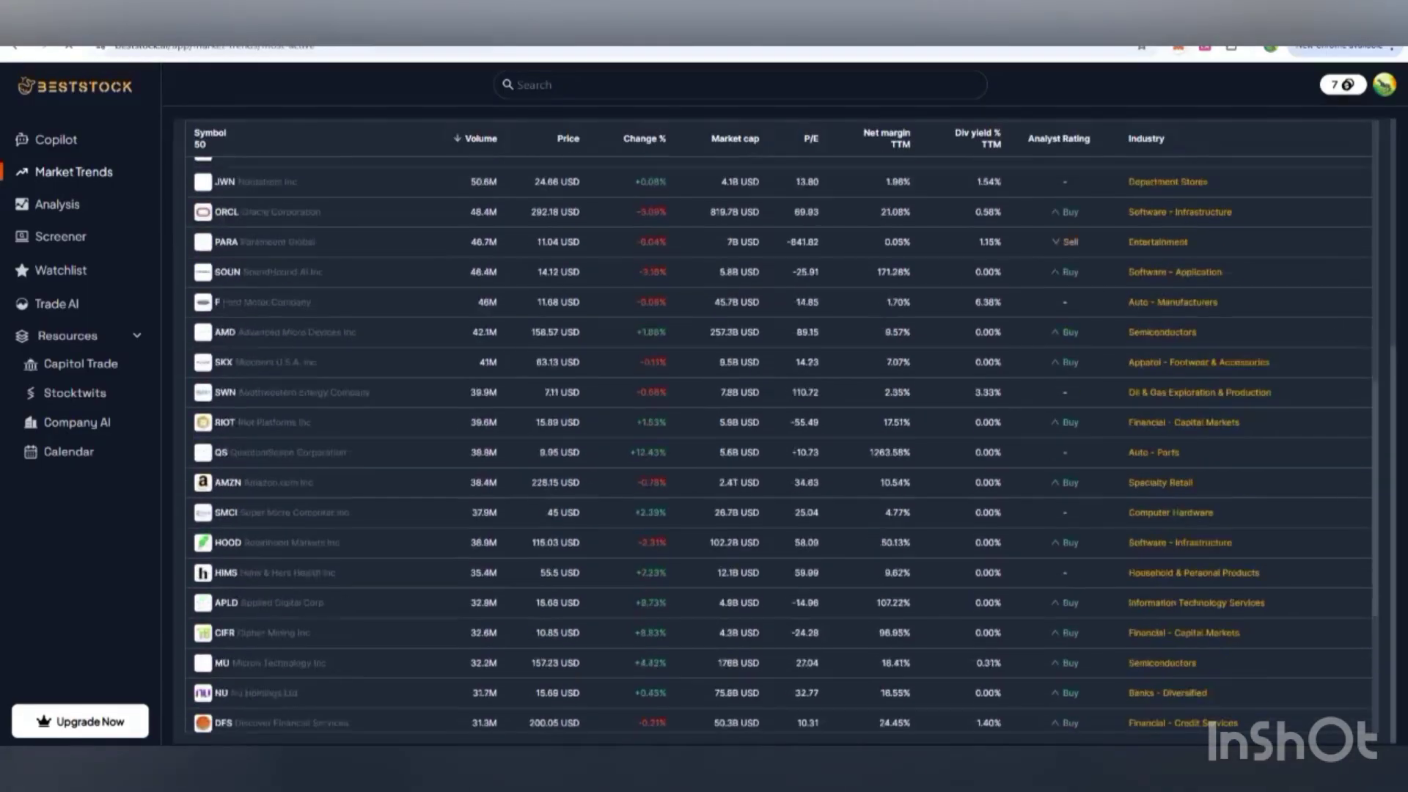
scroll(781, 425, down, 3)
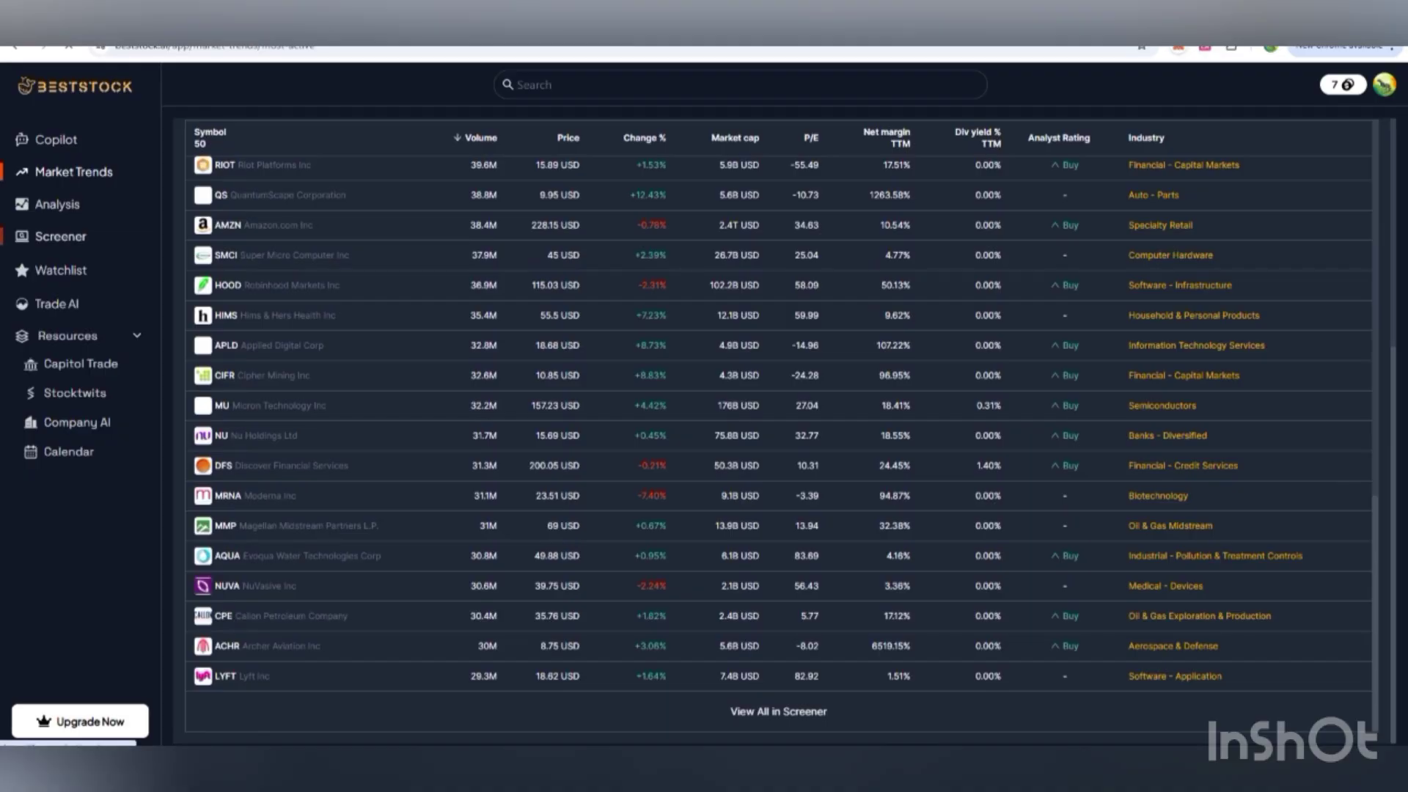
click(60, 236)
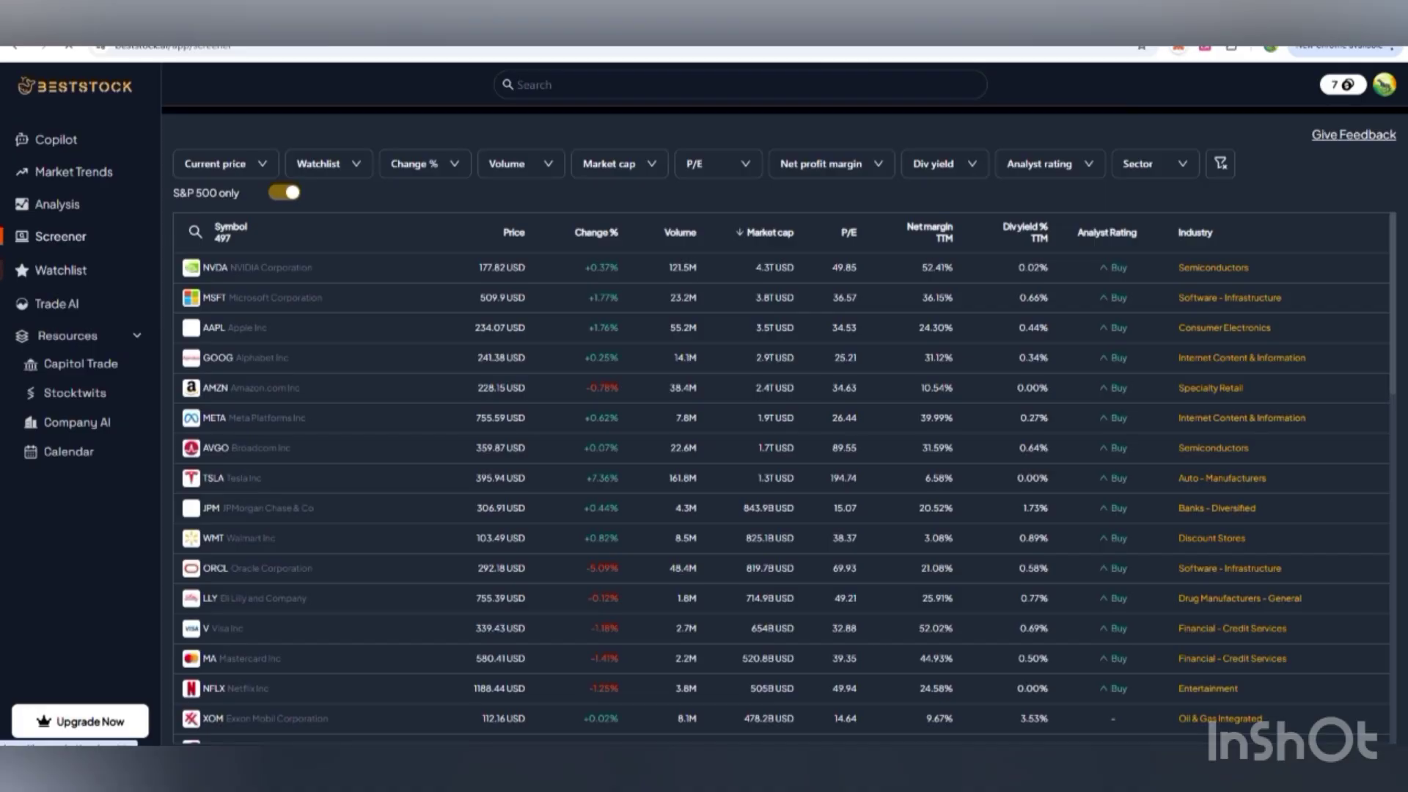
Browse the Trade AI demo dashboard down to its September calendar, then open Tesla's Stocktwits mentions.
click(57, 304)
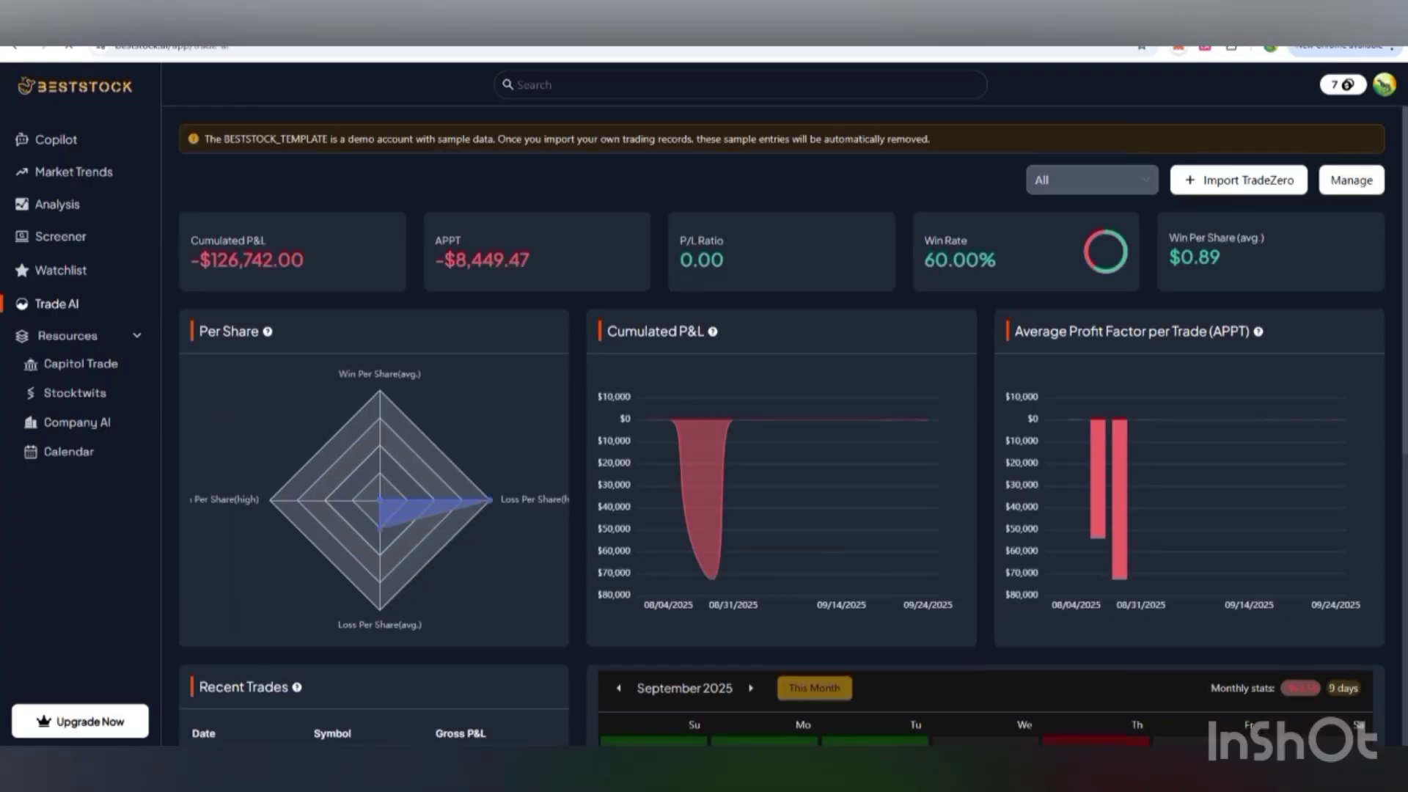
scroll(782, 425, down, 5)
scroll(782, 426, down, 2)
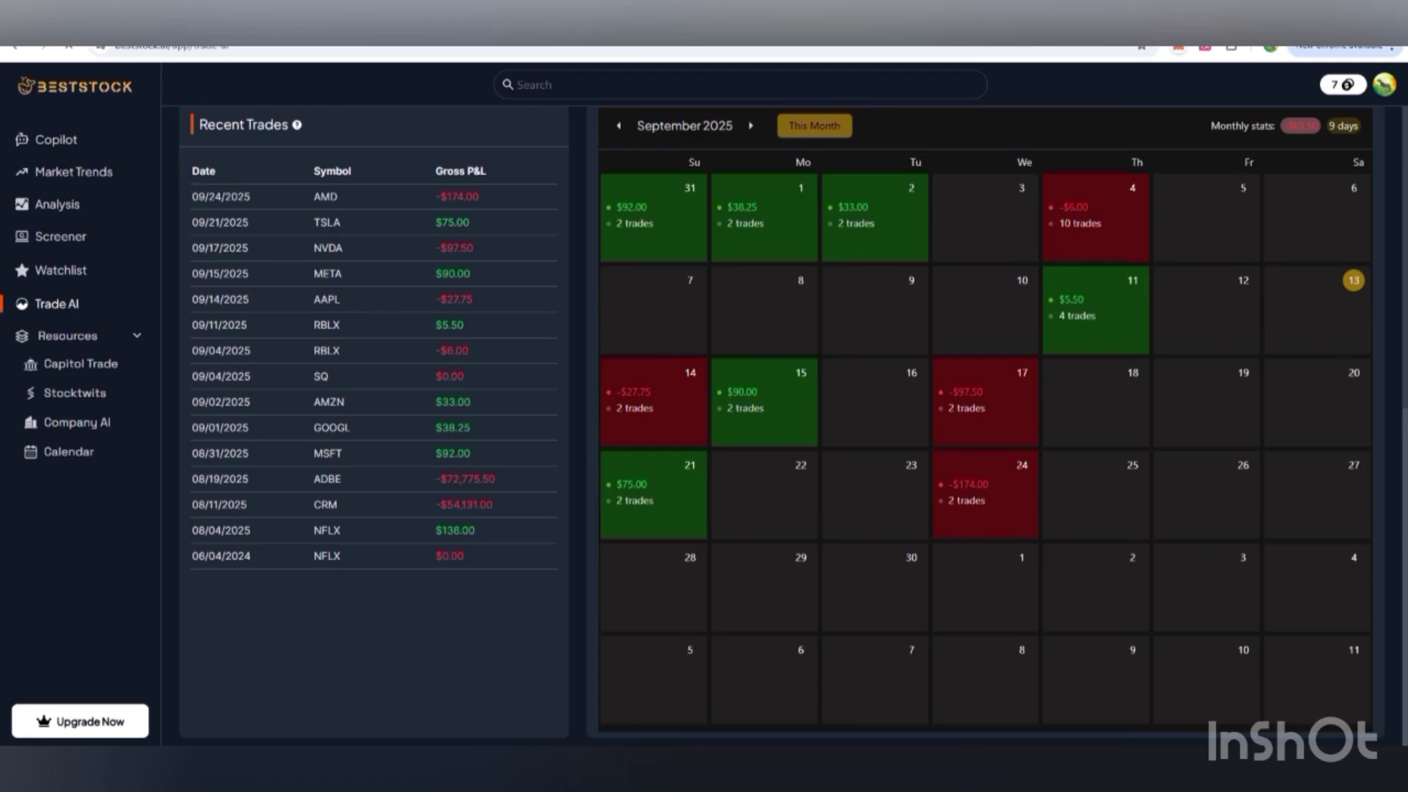
scroll(793, 425, up, 2)
scroll(793, 425, up, 5)
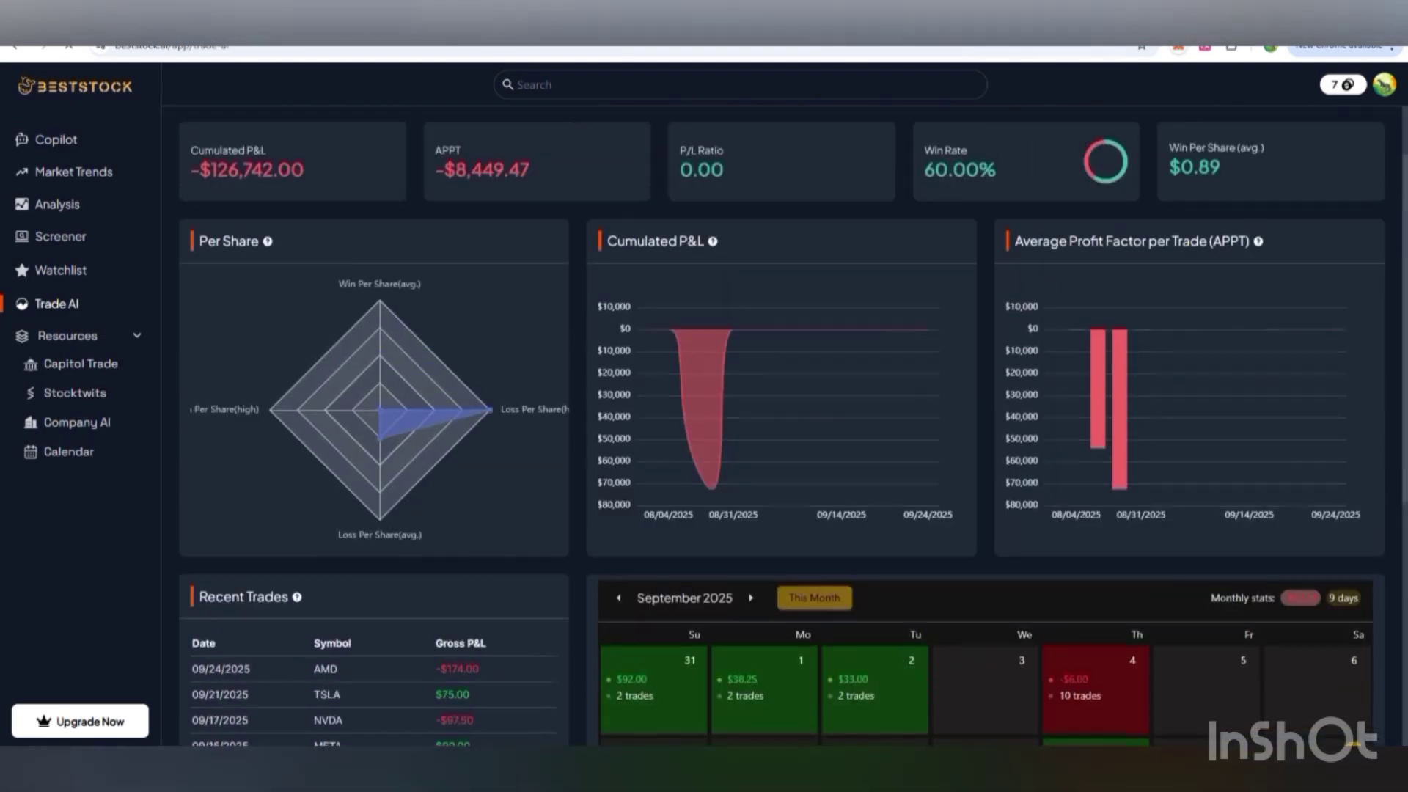
scroll(781, 426, up, 1)
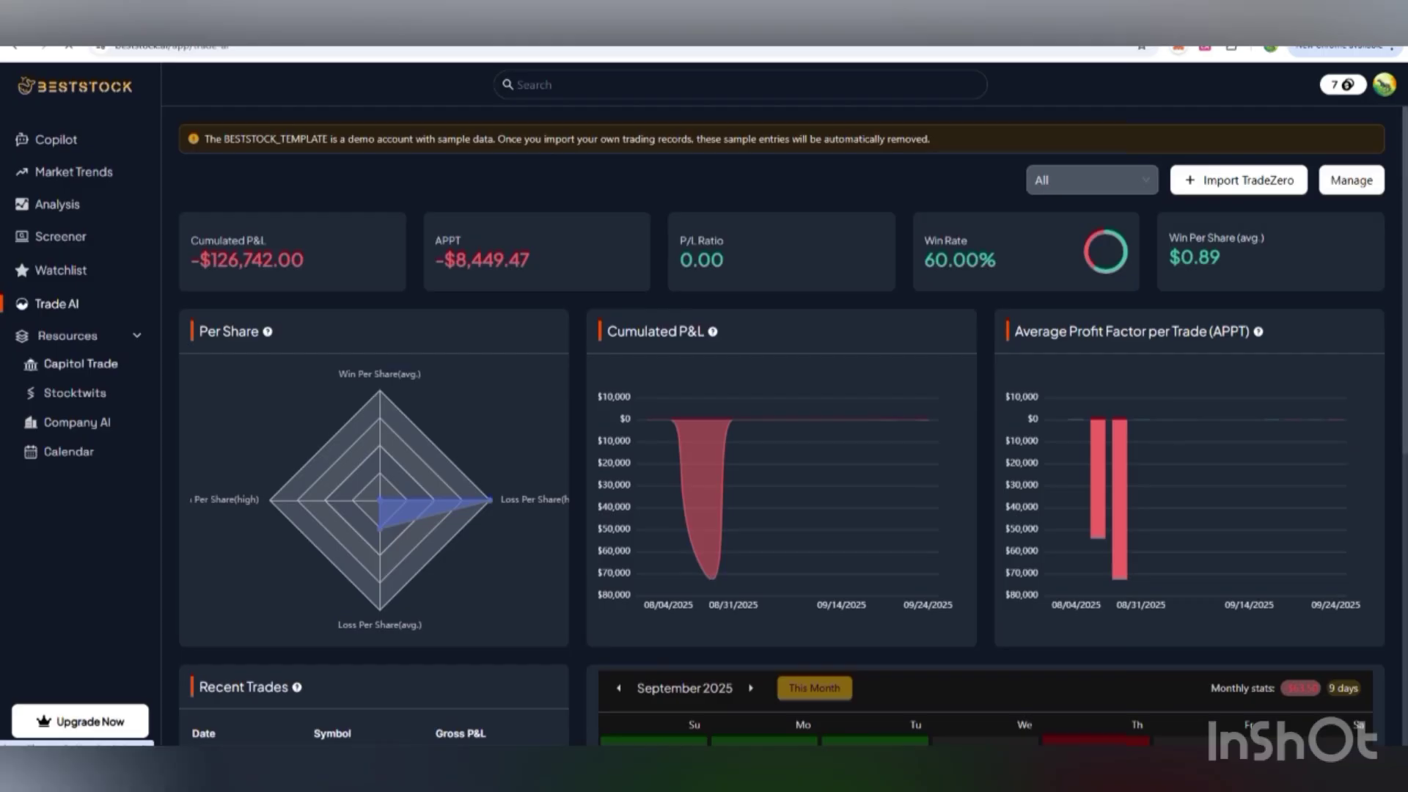
click(75, 393)
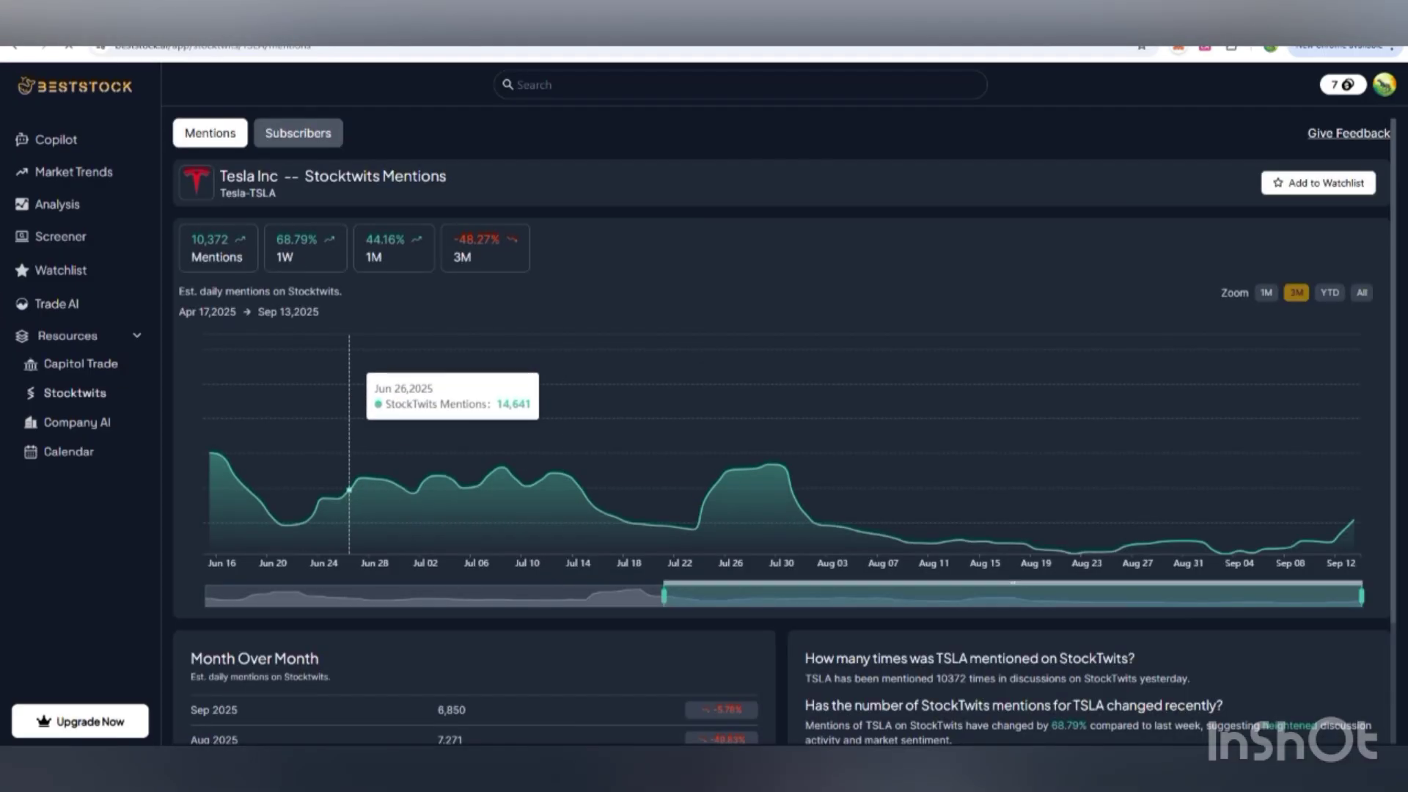
Zoom out of the Tesla Stocktwits mentions chart and go back to Copilot, bringing up the Premium upgrade popup.
scroll(351, 382, down, 3)
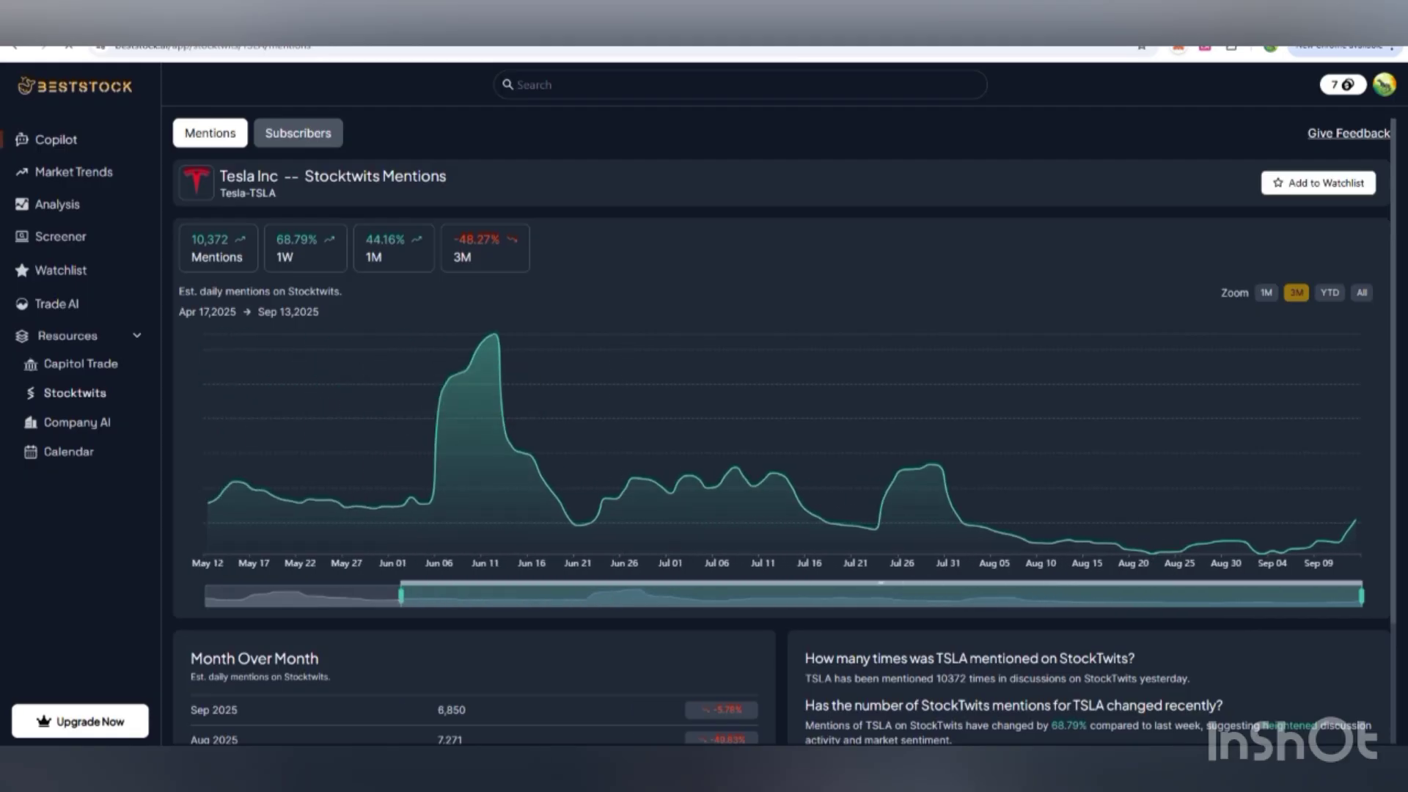
click(56, 139)
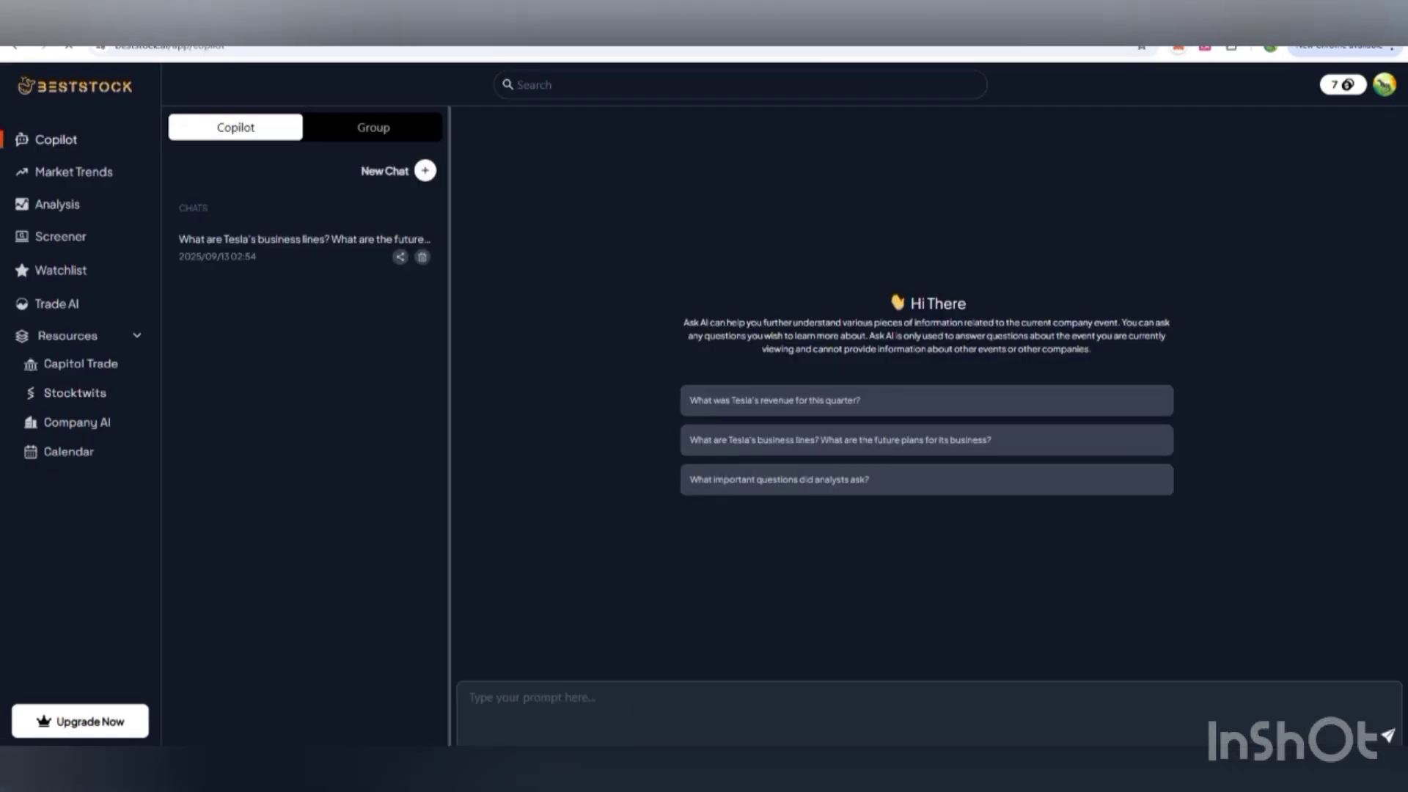